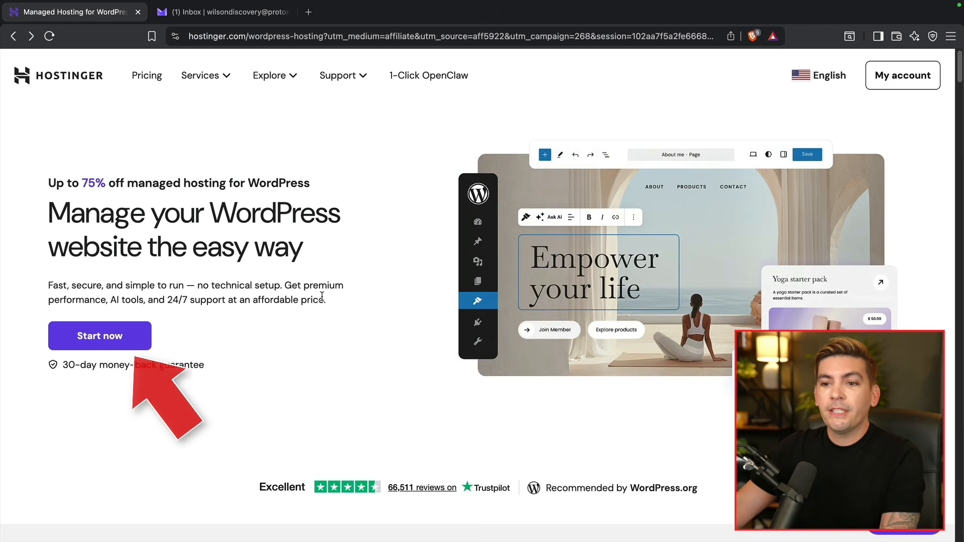
# - Compare Business (50 websites, 50 GB) with Premium (3 websites, 20 GB), then add Business + AI to the cart
pyautogui.click(100, 336)
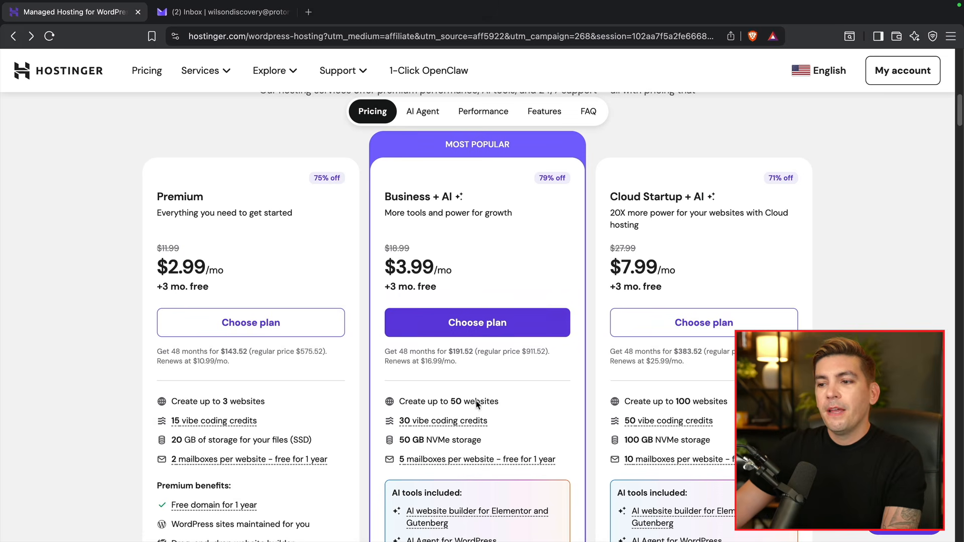
pyautogui.moveTo(499, 401); pyautogui.dragTo(401, 399)
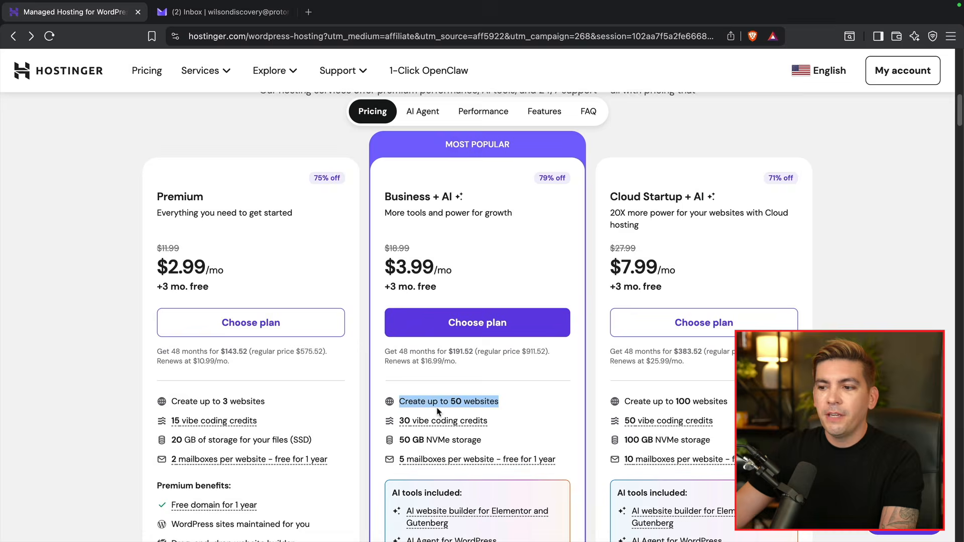
pyautogui.moveTo(482, 441); pyautogui.dragTo(392, 441)
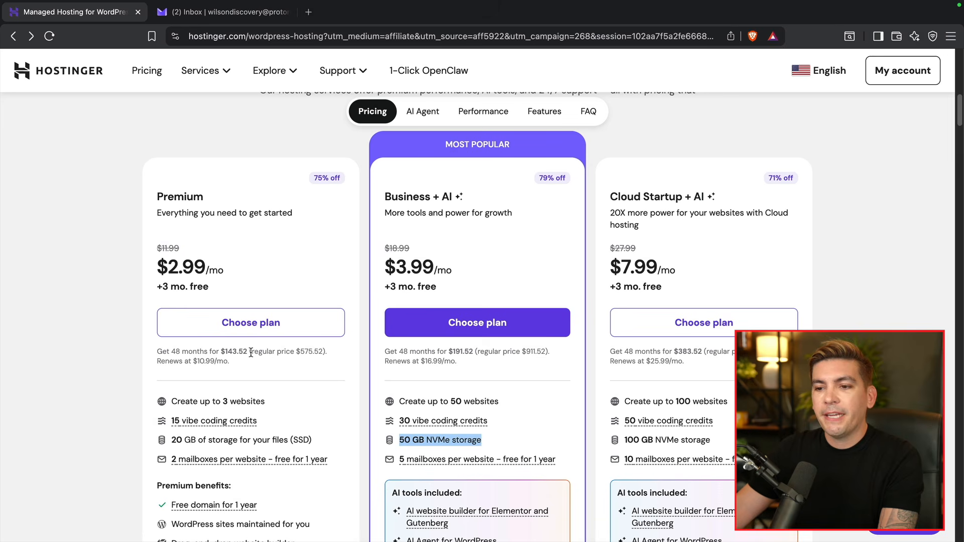
pyautogui.moveTo(264, 400); pyautogui.dragTo(190, 401)
pyautogui.moveTo(312, 441); pyautogui.dragTo(183, 439)
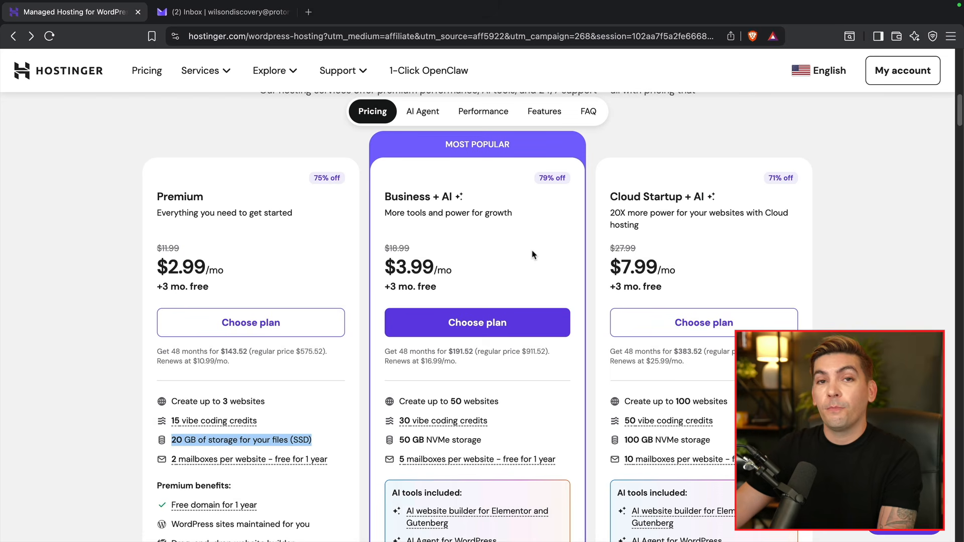
pyautogui.click(529, 328)
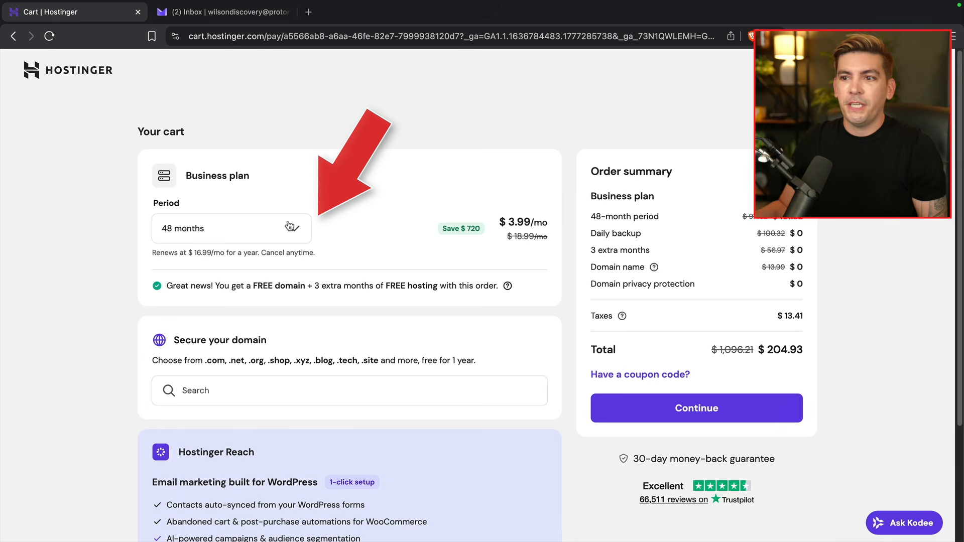
# - Change the Business plan's billing period from 48 months to 12 months
pyautogui.click(288, 230)
pyautogui.click(256, 345)
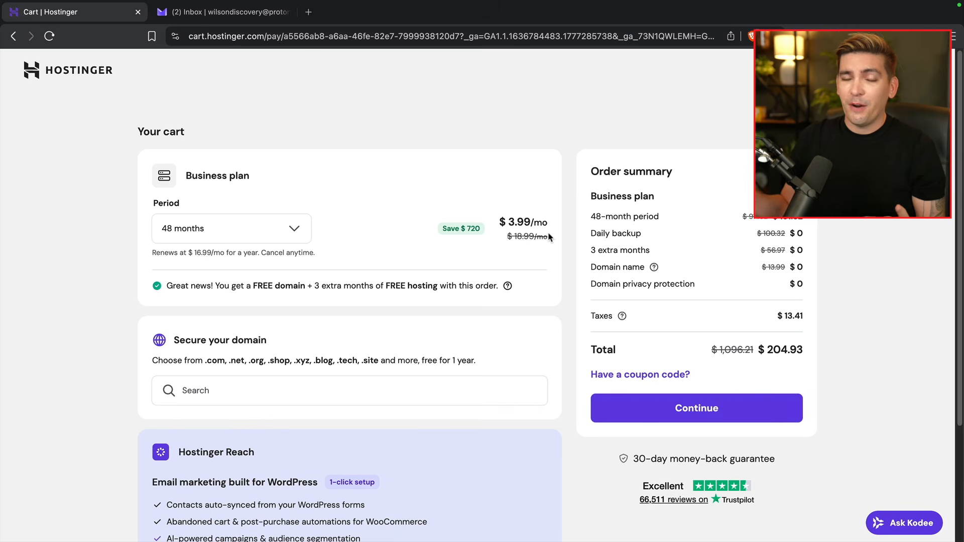
pyautogui.click(295, 230)
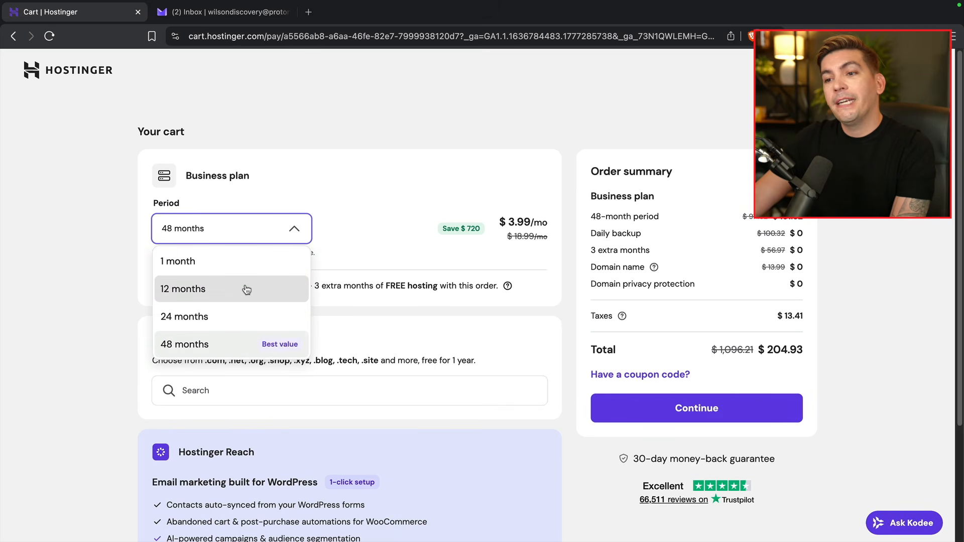
pyautogui.click(212, 295)
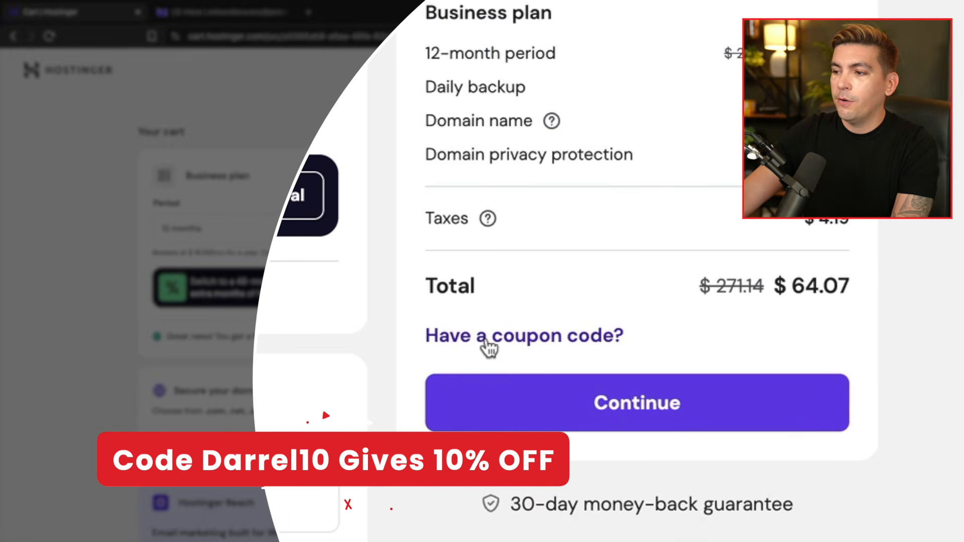
# - Apply the DARREL10 coupon for 10% off and continue to checkout
pyautogui.click(484, 337)
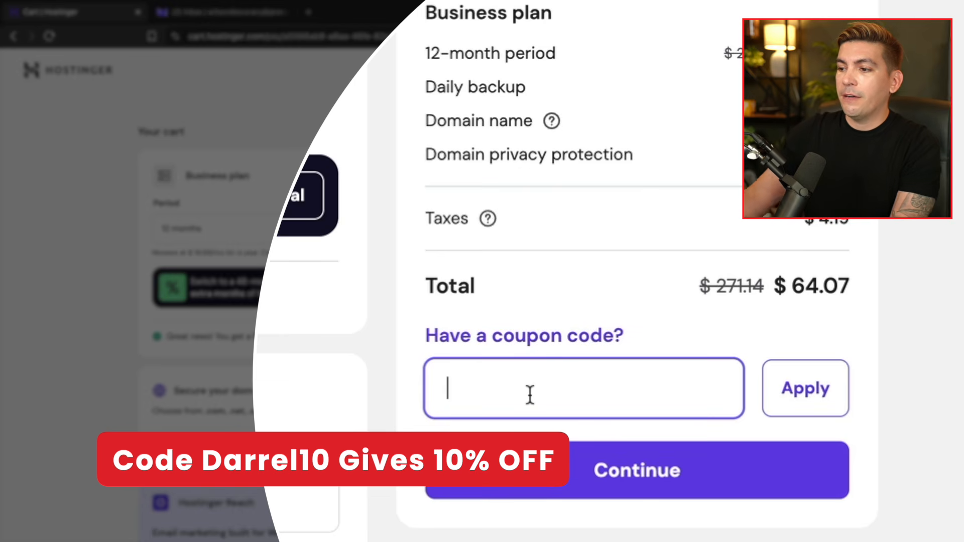
pyautogui.write('DARREL10')
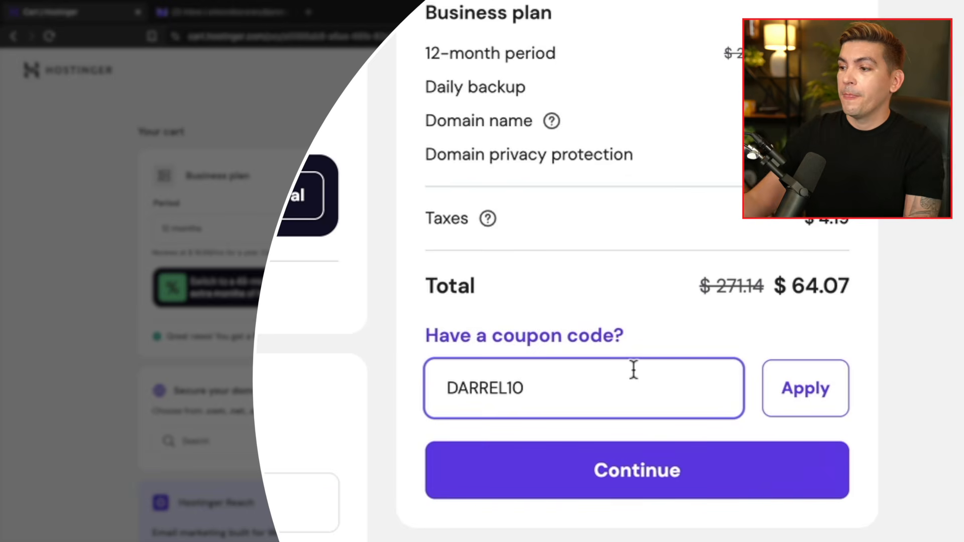
pyautogui.click(810, 396)
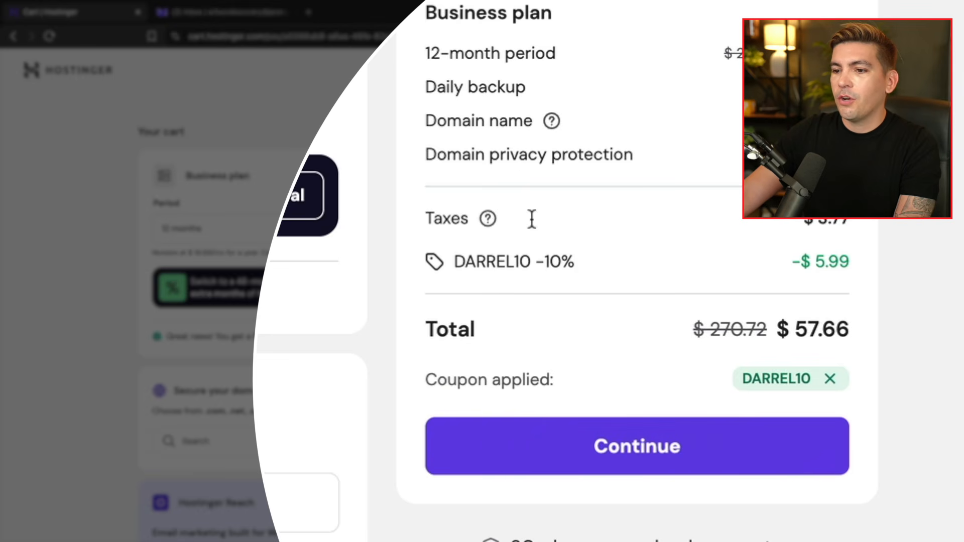
pyautogui.click(559, 439)
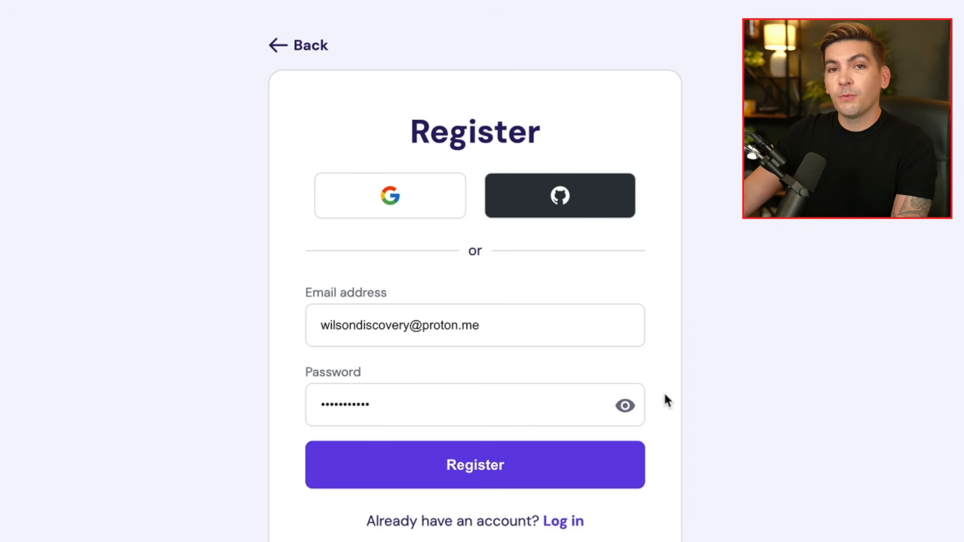
# - Register the Hostinger account with the entered email address and password
pyautogui.click(514, 467)
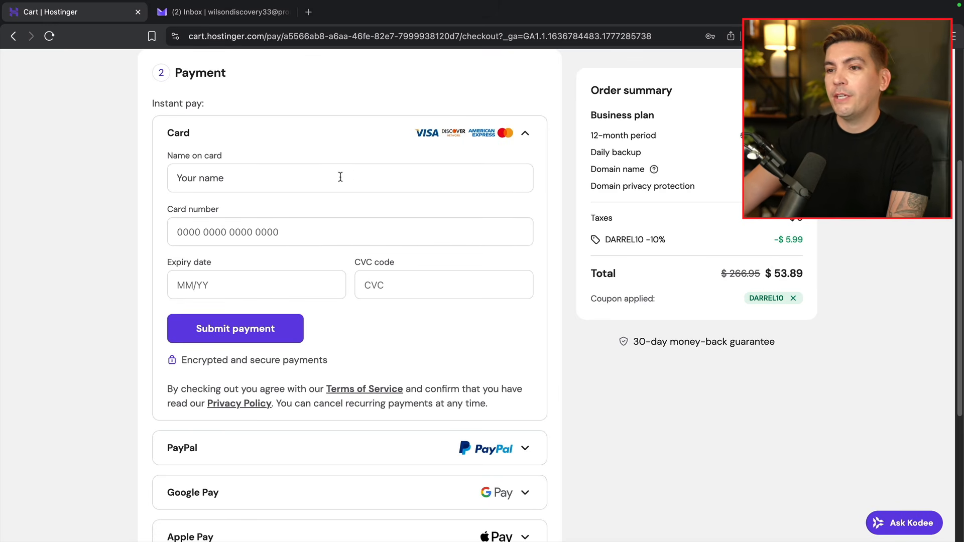
# - Enter the cardholder's card details and submit the $53.89 payment
pyautogui.click(343, 178)
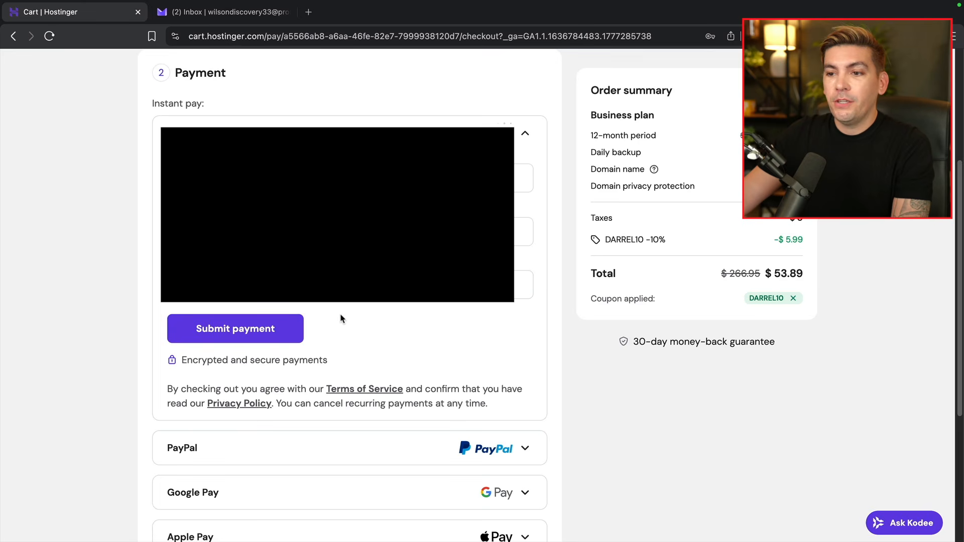
pyautogui.click(236, 329)
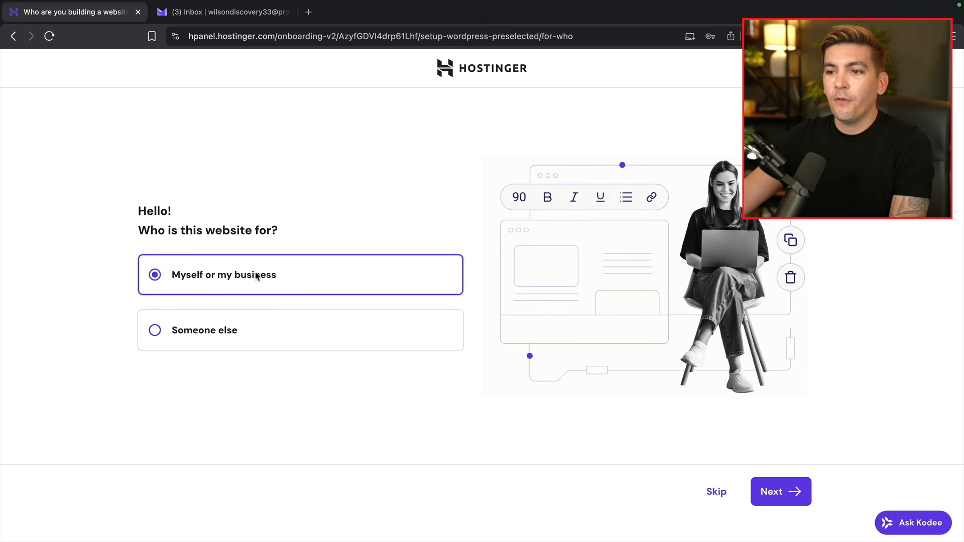
# - Set up a new website for myself or my business and claim the free domain oriontutorial.com
pyautogui.click(768, 493)
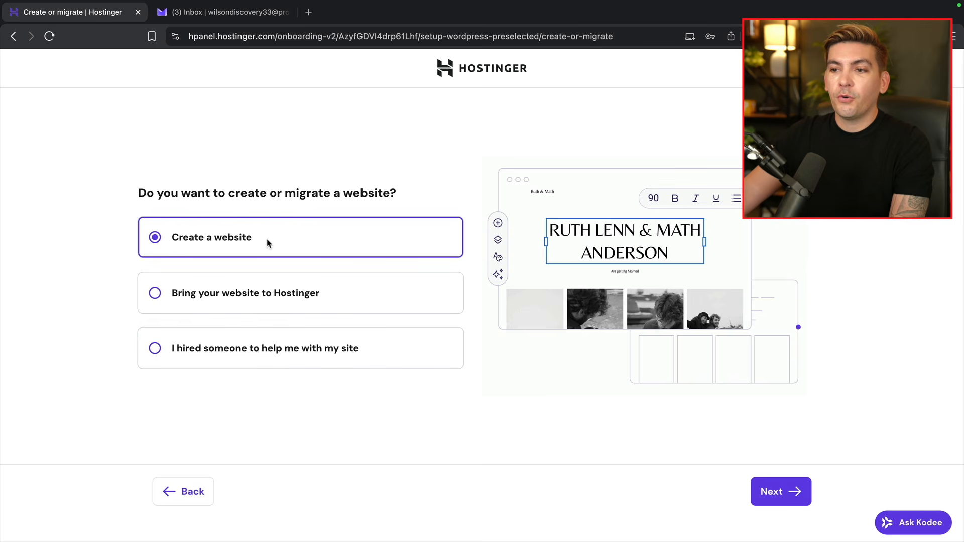
pyautogui.click(771, 493)
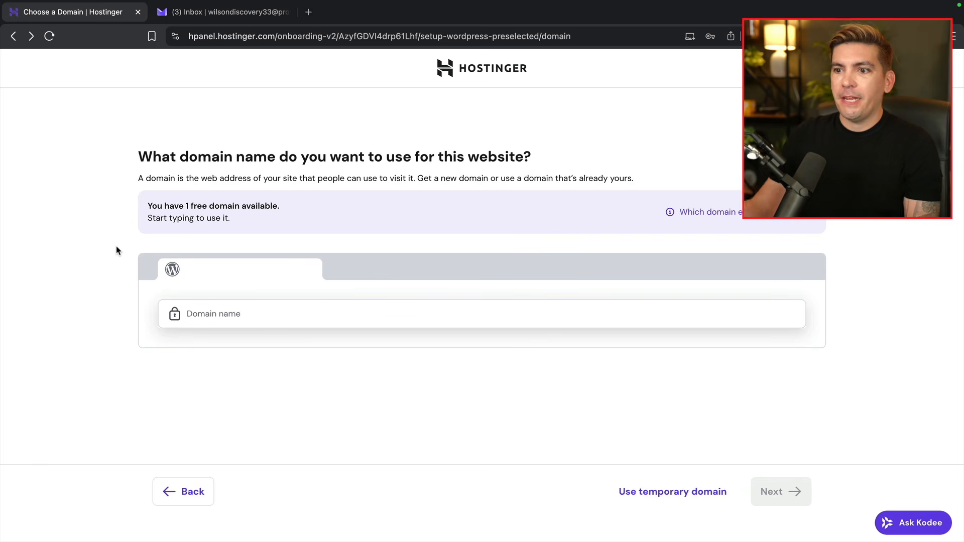
pyautogui.click(198, 312)
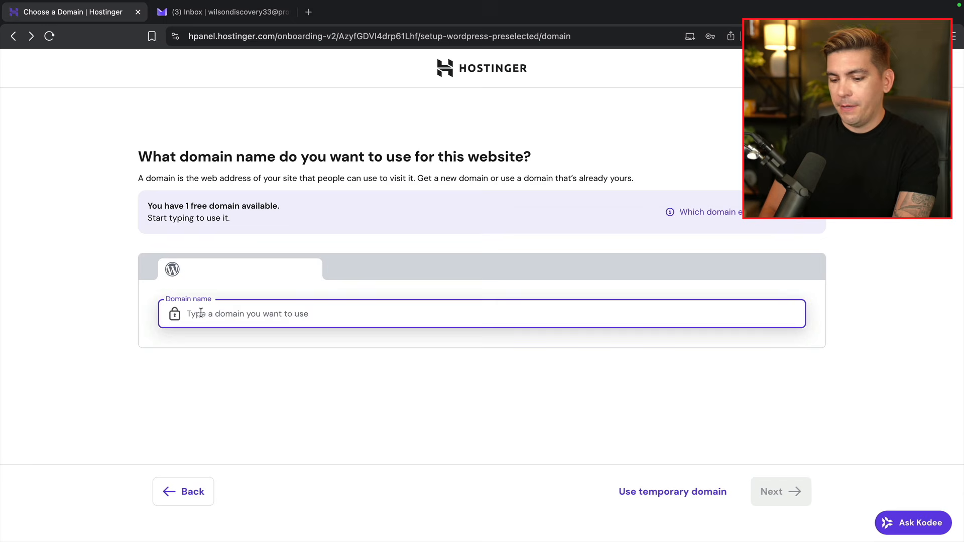
pyautogui.write('oriontutorial.com')
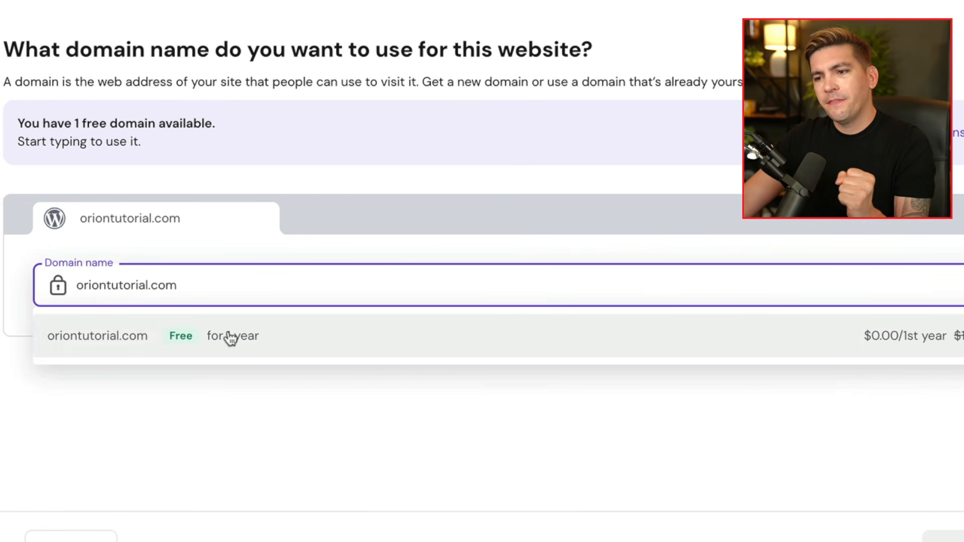
pyautogui.click(251, 337)
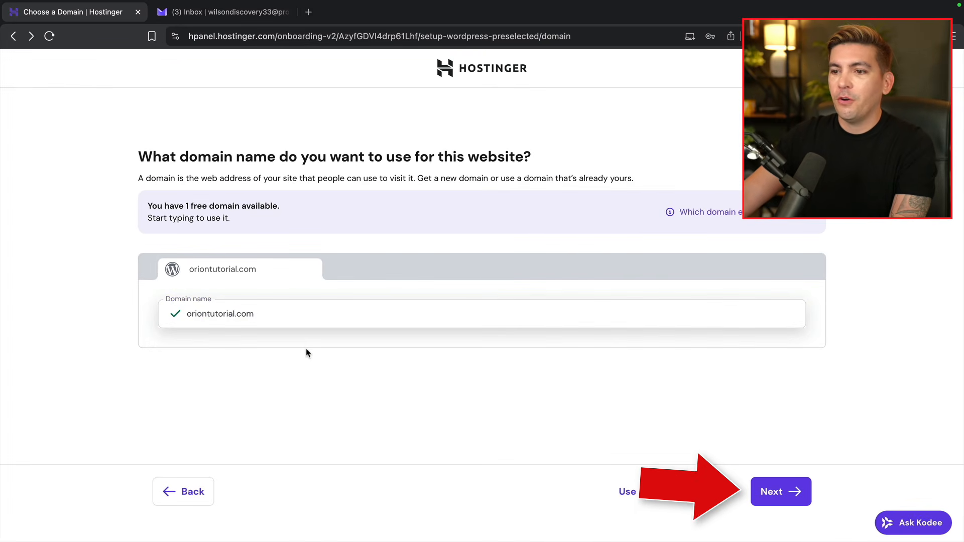
pyautogui.click(768, 492)
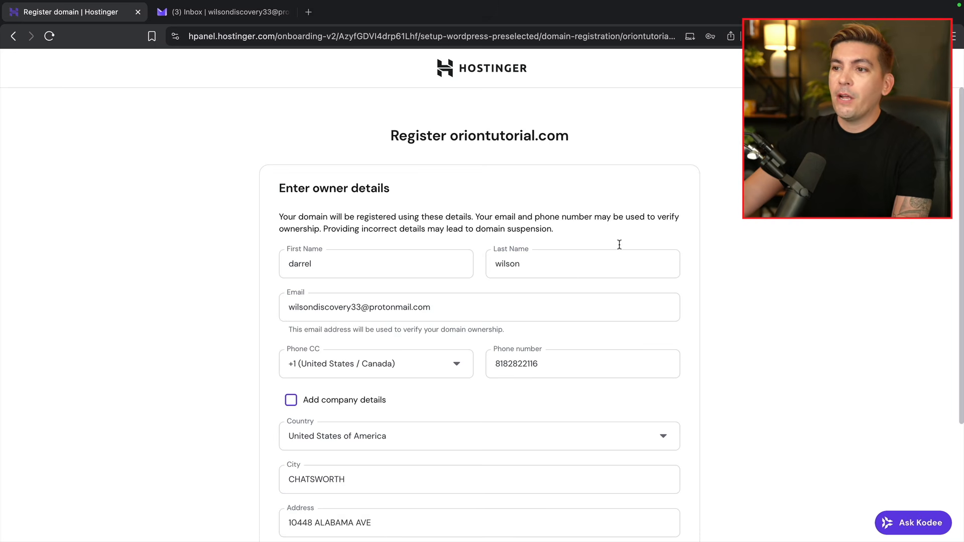
# - Register oriontutorial.com with the prefilled owner details and choose the United States, Arizona data center
pyautogui.scroll(-3, 600, 210)
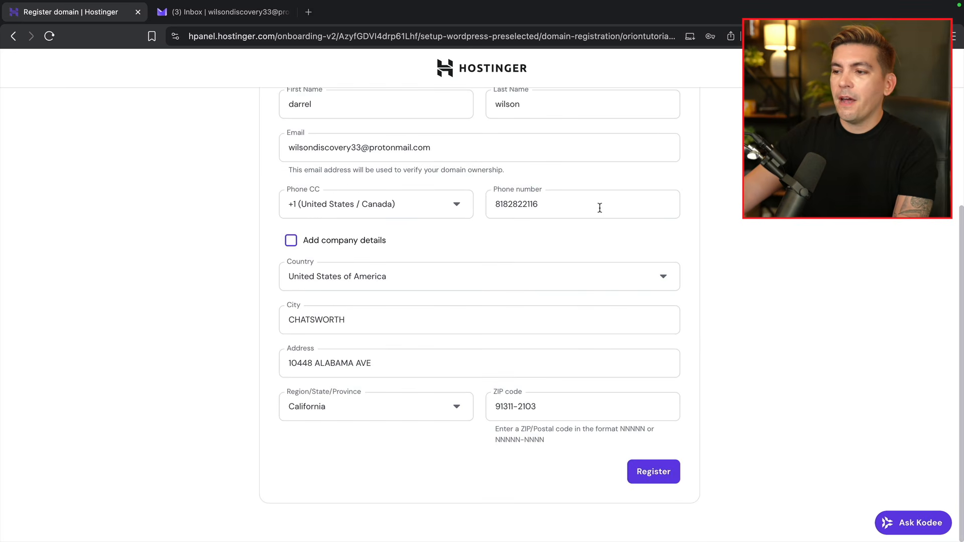
pyautogui.click(673, 476)
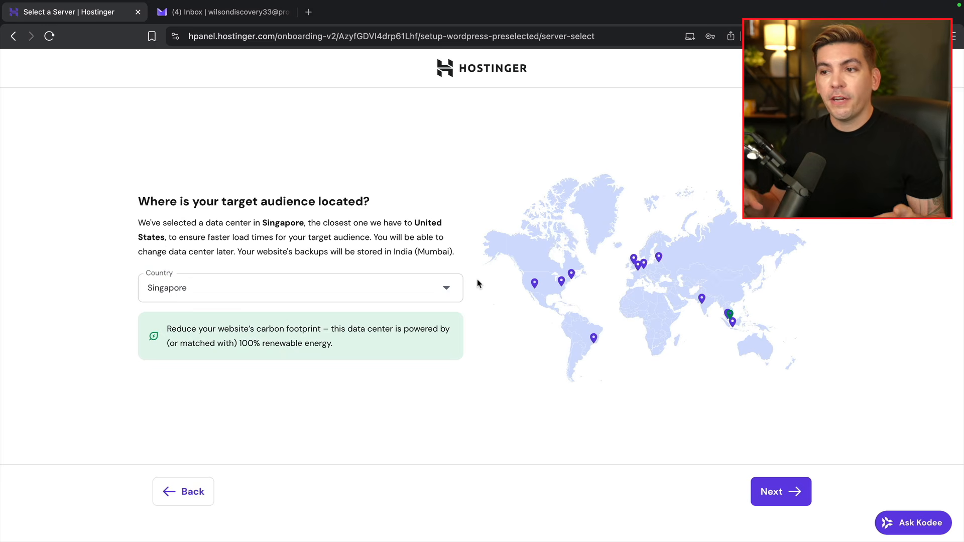
pyautogui.click(441, 290)
pyautogui.scroll(-5, 359, 383)
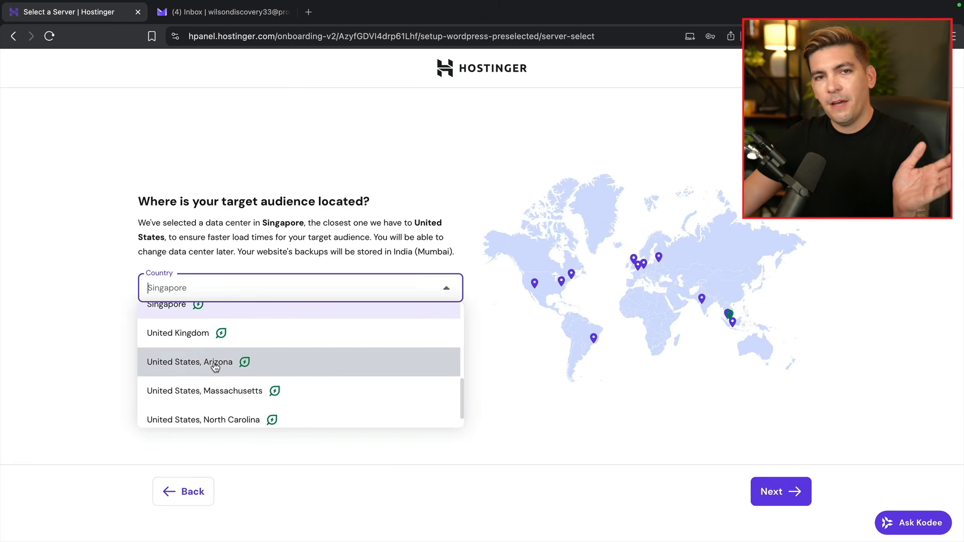
pyautogui.click(214, 367)
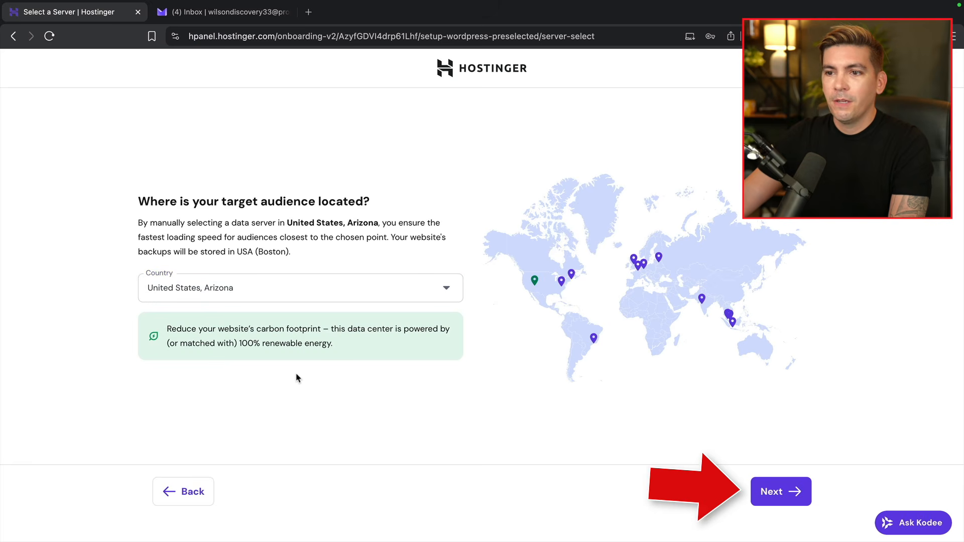
pyautogui.click(773, 492)
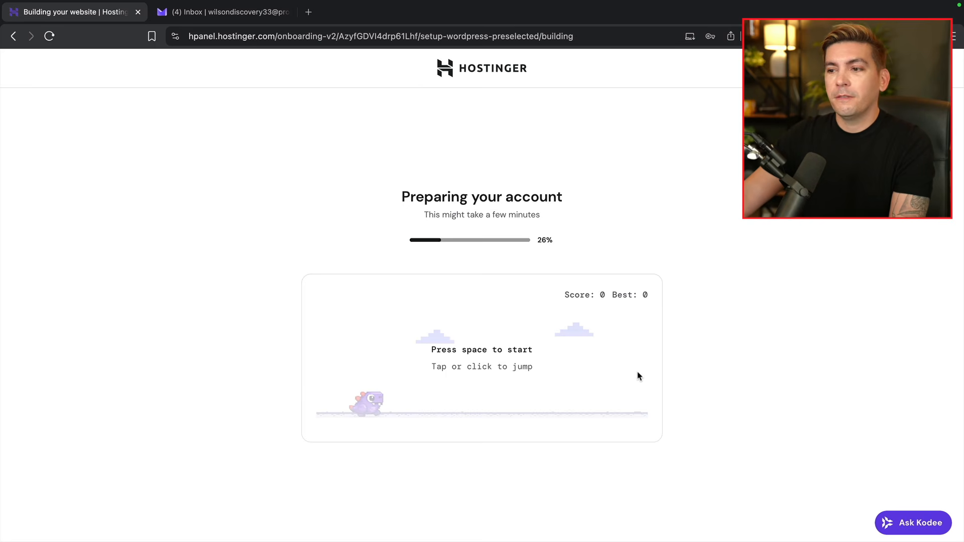
# - Play the dino game during account setup, then skip site building with 'Go to WordPress'
pyautogui.click(510, 356)
pyautogui.click(508, 379)
pyautogui.click(537, 384)
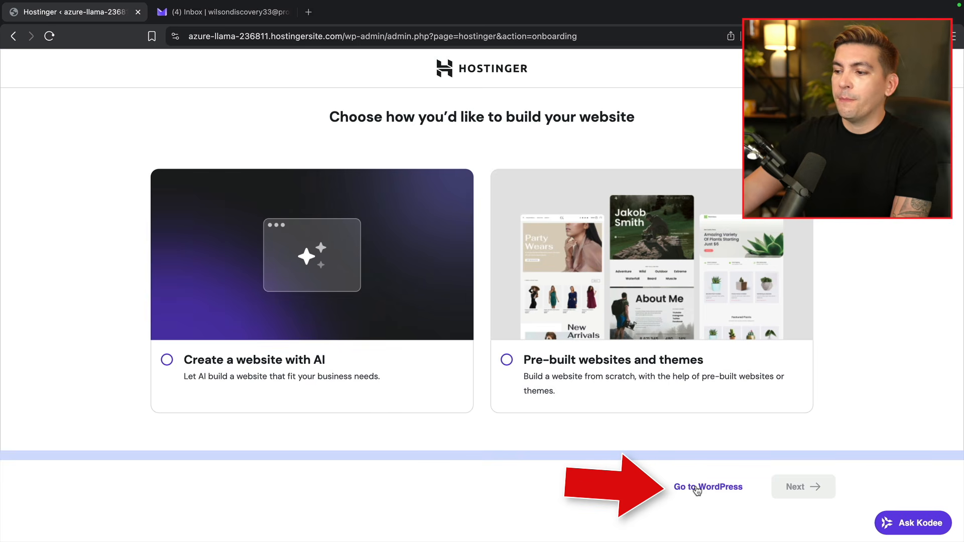
pyautogui.click(721, 491)
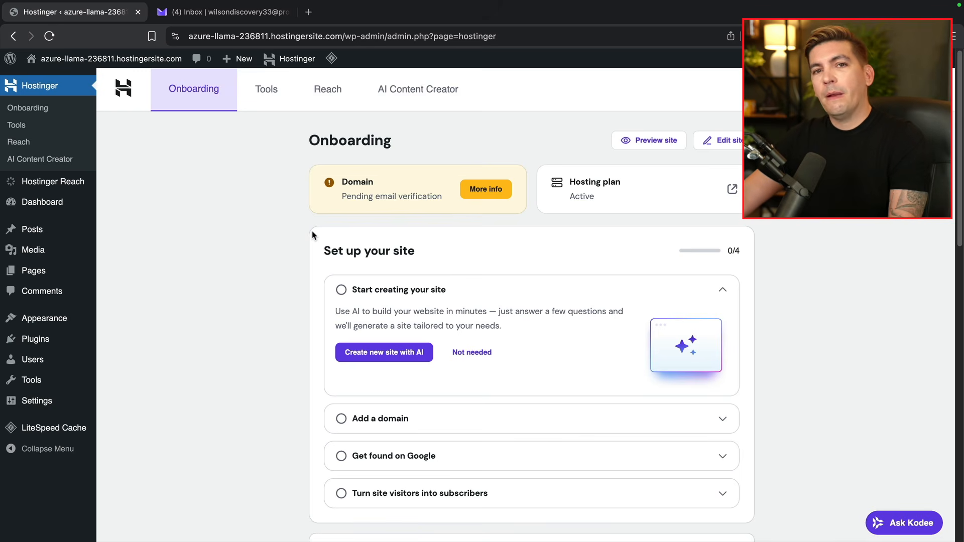
# - Leave the WordPress dashboard for the Proton Mail inbox with Hostinger's verification emails
pyautogui.moveTo(80, 65)
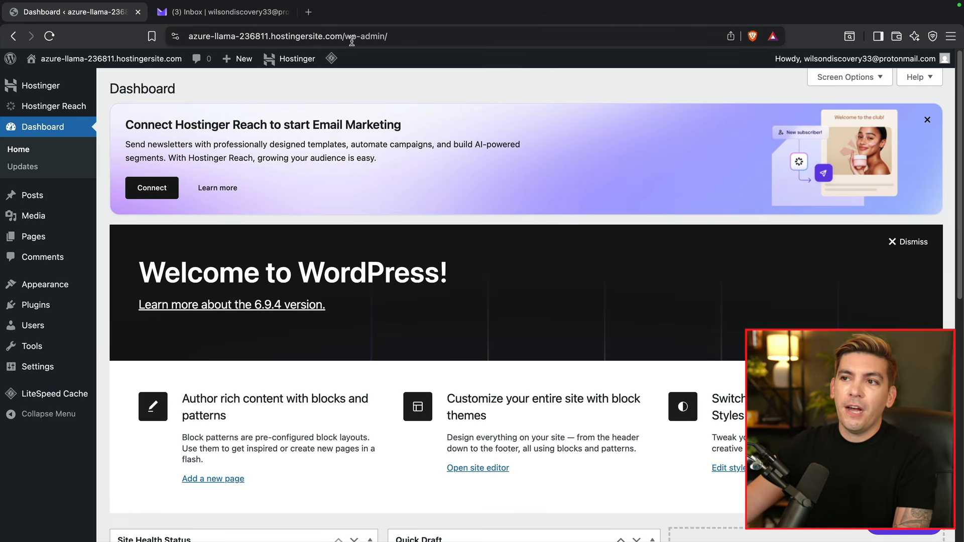
pyautogui.click(400, 36)
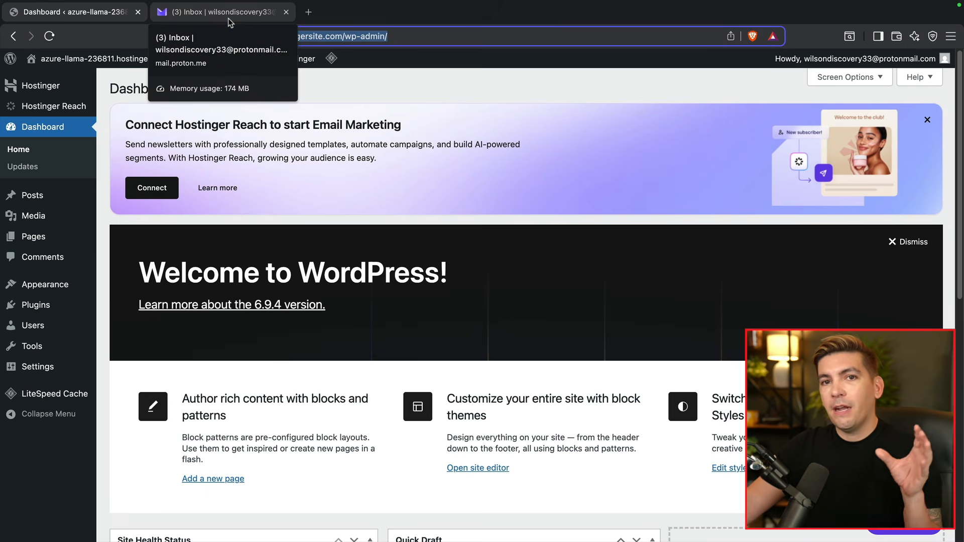
pyautogui.click(228, 18)
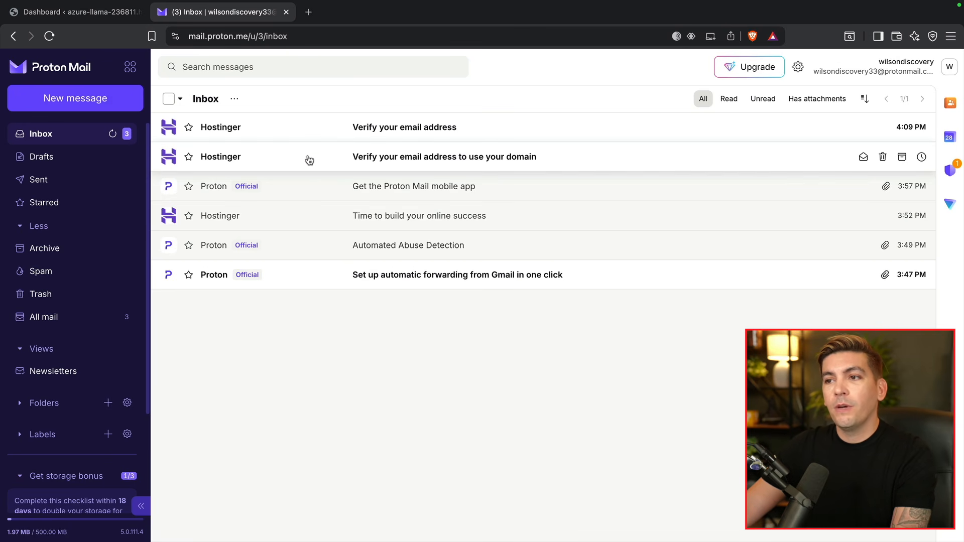
# - Verify the Hostinger account email from its verification message
pyautogui.click(417, 132)
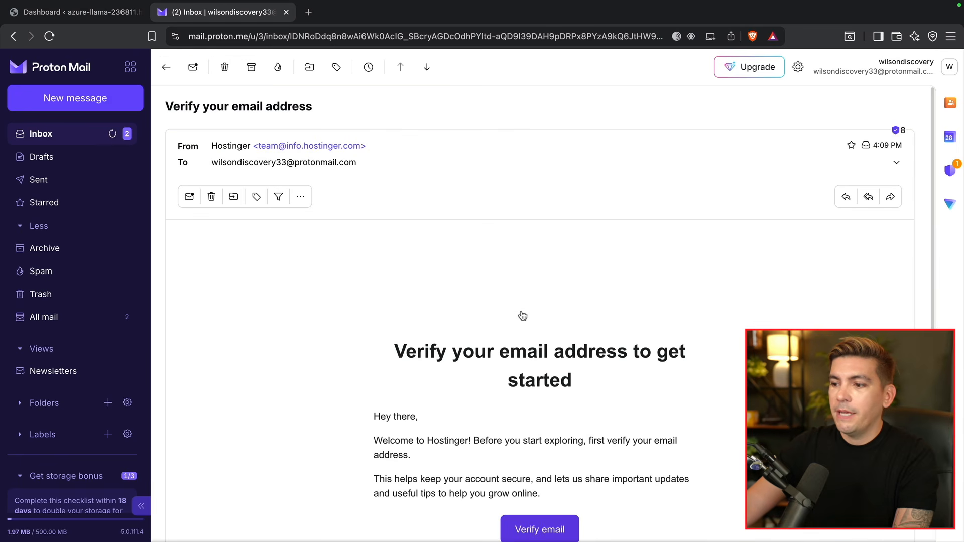
pyautogui.scroll(-3, 502, 321)
pyautogui.click(548, 420)
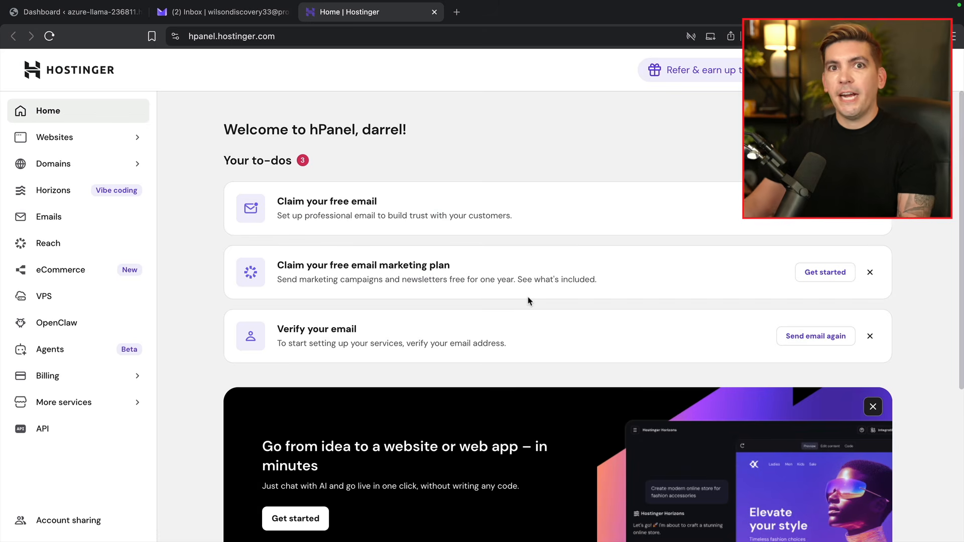
# - Verify the domain contact email from the second Hostinger verification message
pyautogui.click(245, 19)
pyautogui.click(91, 136)
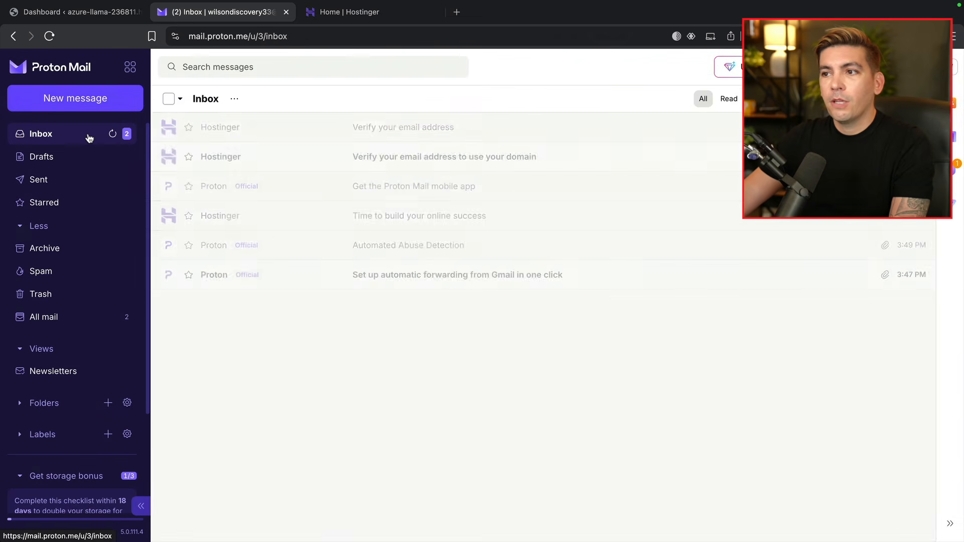
pyautogui.click(418, 159)
pyautogui.scroll(-3, 484, 236)
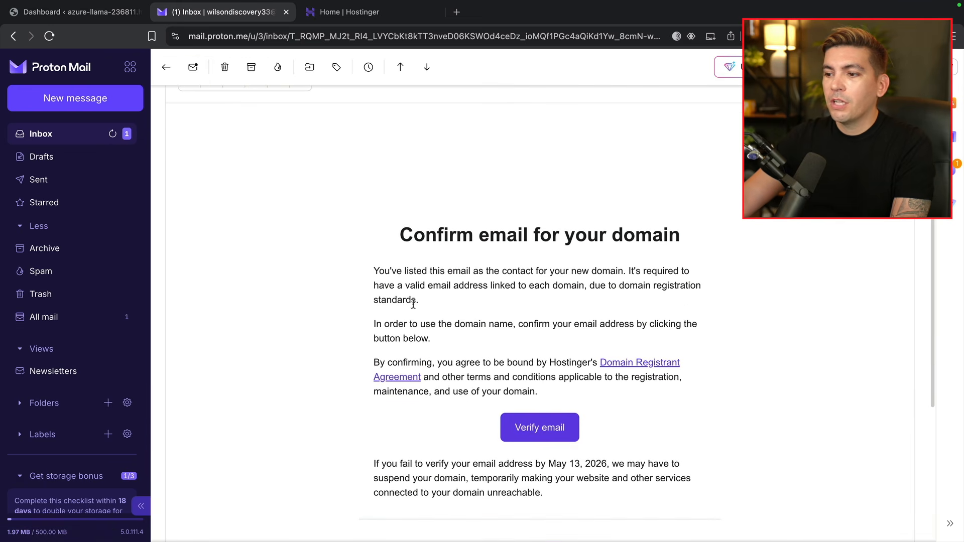
pyautogui.click(554, 438)
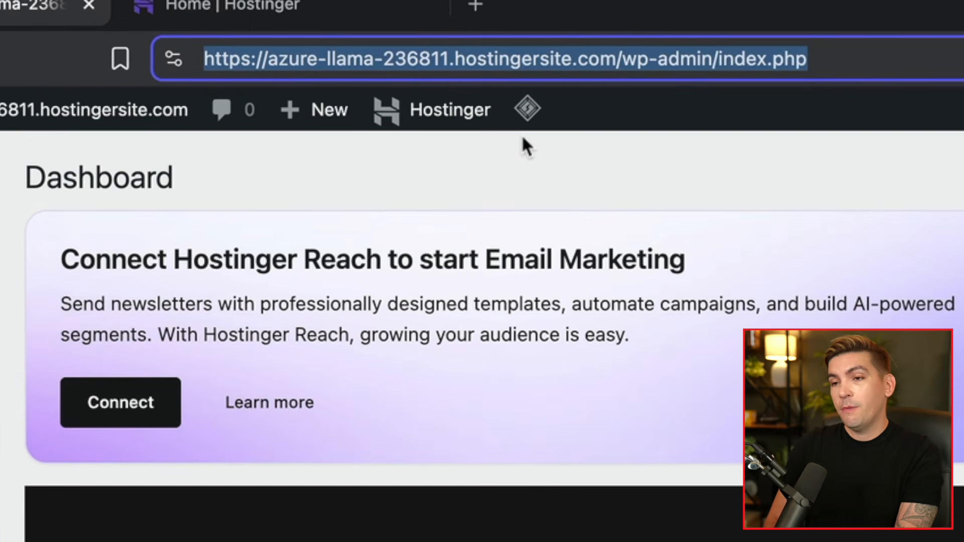
# - Log in at oriontutorial.com/wp-admin with Remember Me ticked
pyautogui.write('oriontutorial.com')
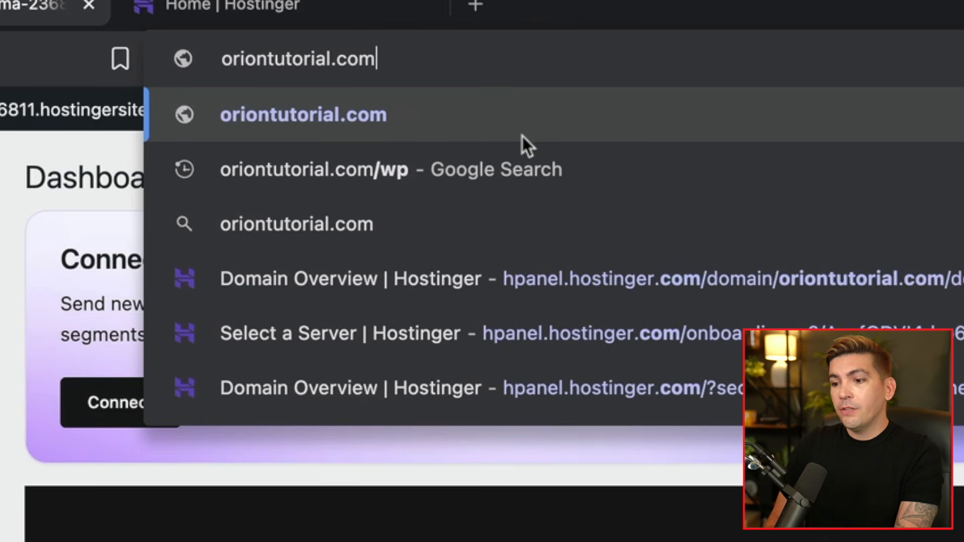
pyautogui.write('/wp-')
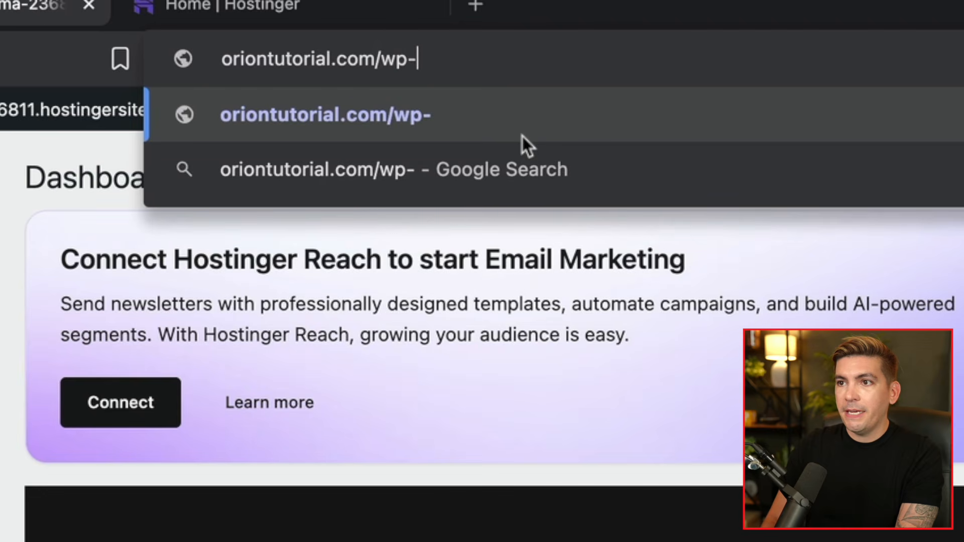
pyautogui.write('admin')
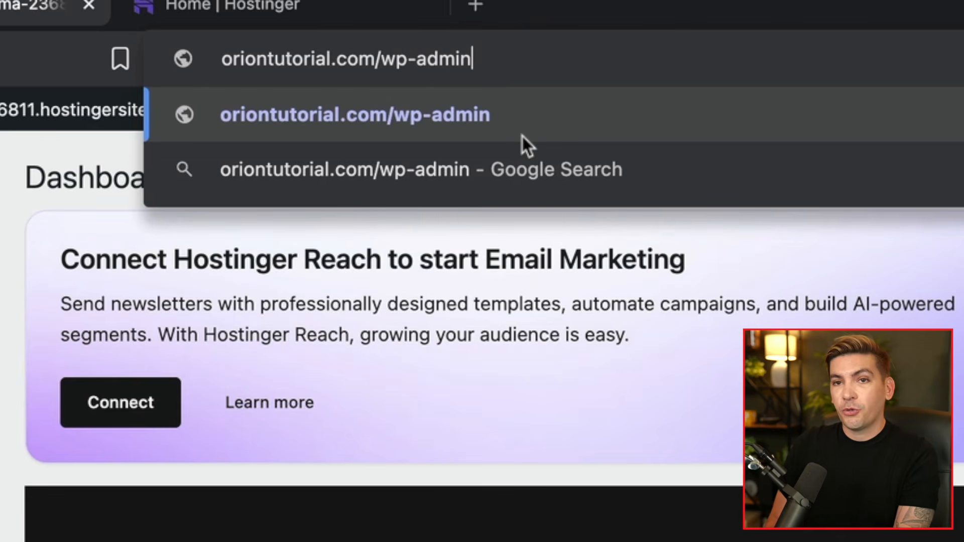
pyautogui.press('Return')
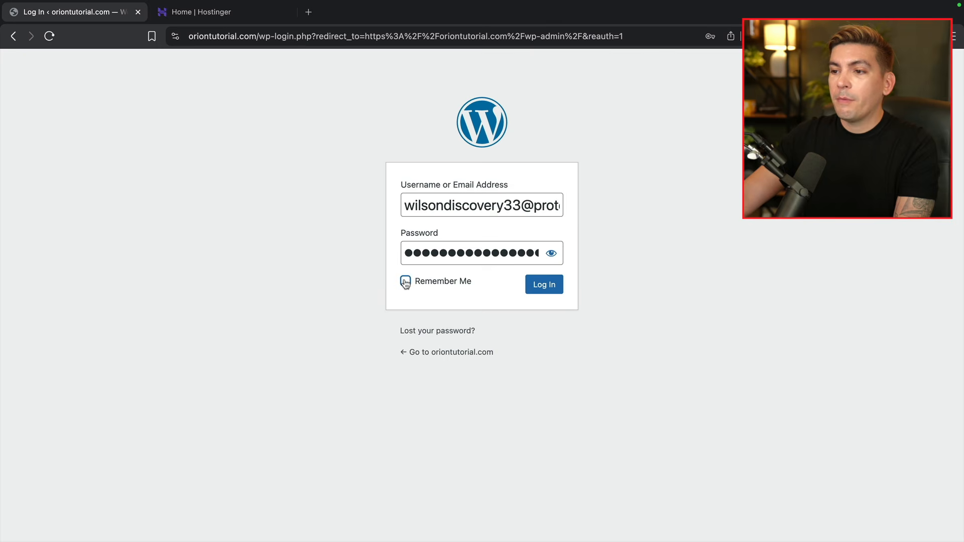
pyautogui.click(551, 286)
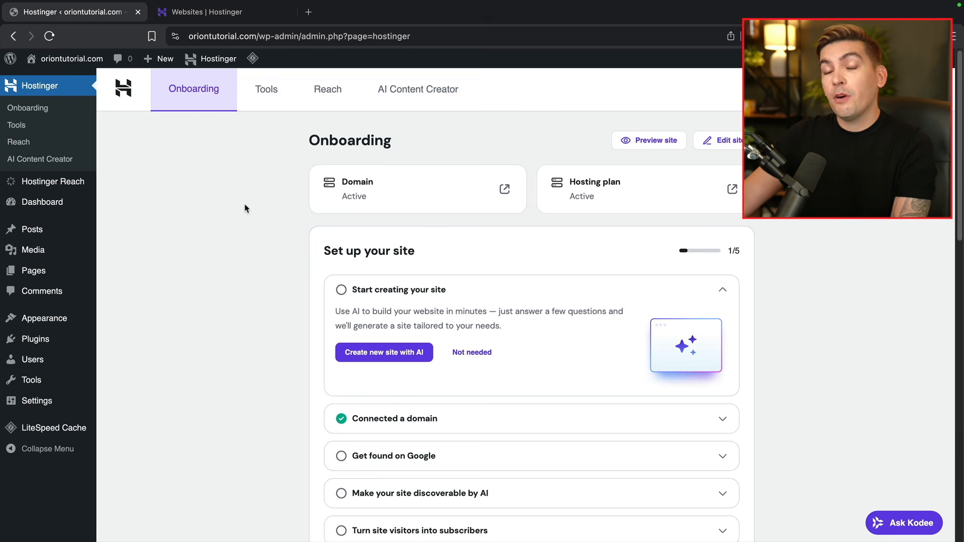
pyautogui.moveTo(70, 59)
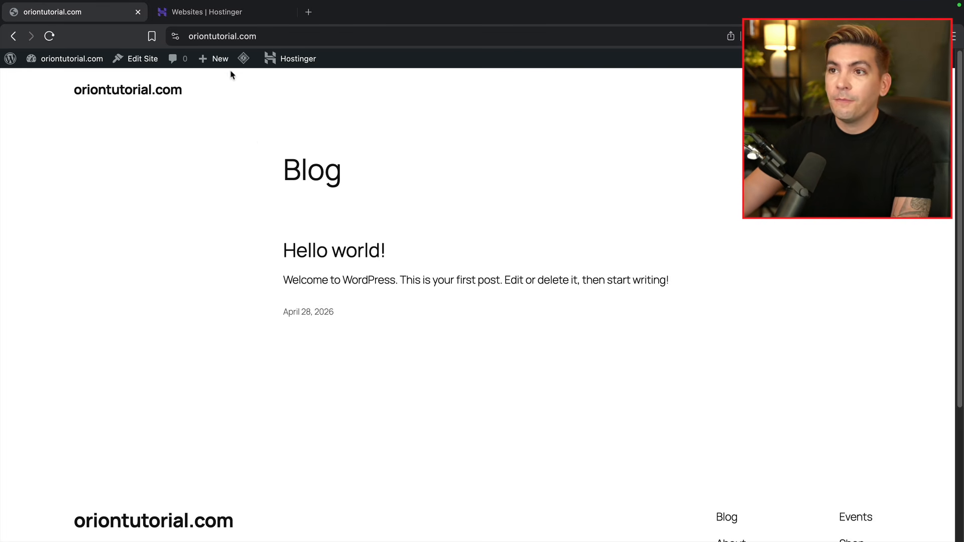
pyautogui.click(224, 16)
pyautogui.click(99, 138)
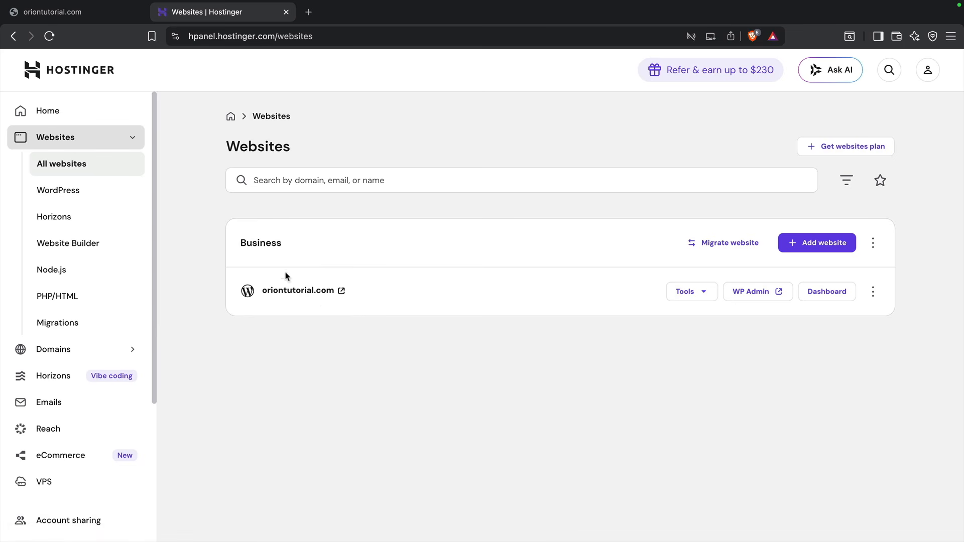
pyautogui.click(740, 296)
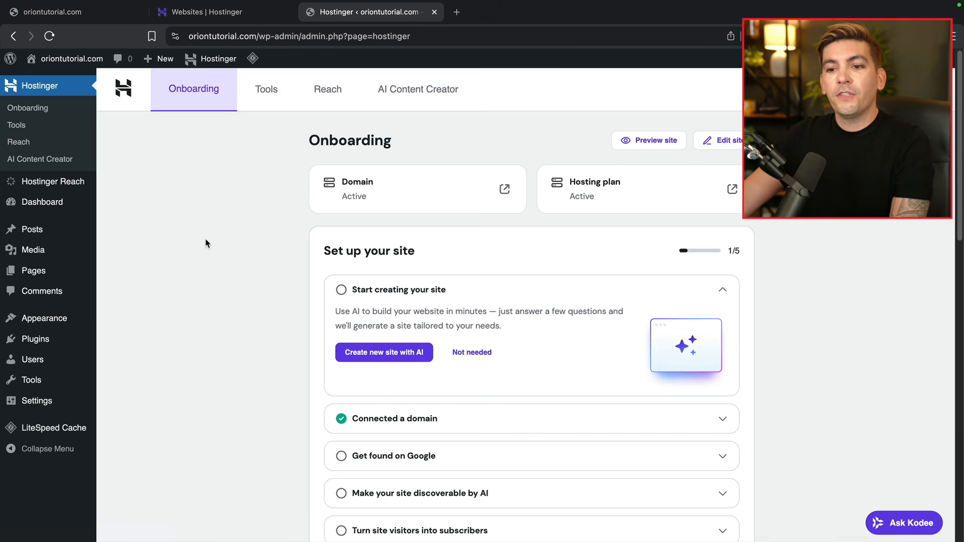
# - On Installed Plugins, bulk-deactivate Hostinger AI, Easy Onboarding, Reach and Tools
pyautogui.moveTo(48, 341)
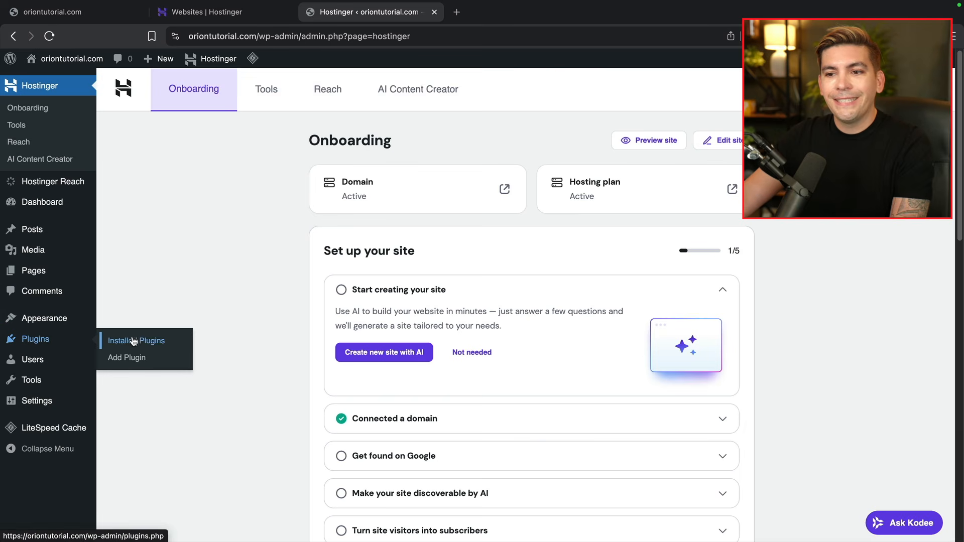
pyautogui.click(149, 341)
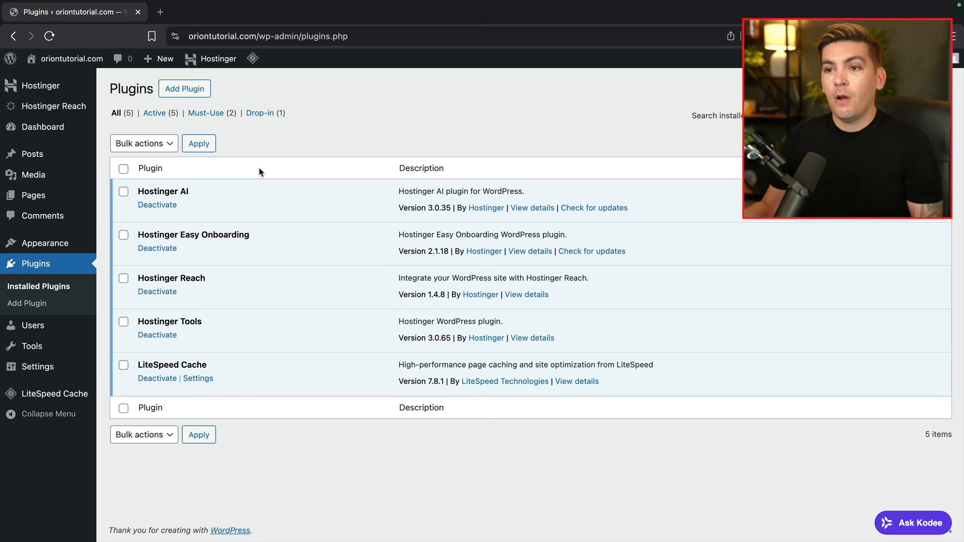
pyautogui.click(124, 192)
pyautogui.click(124, 234)
pyautogui.click(124, 278)
pyautogui.click(123, 321)
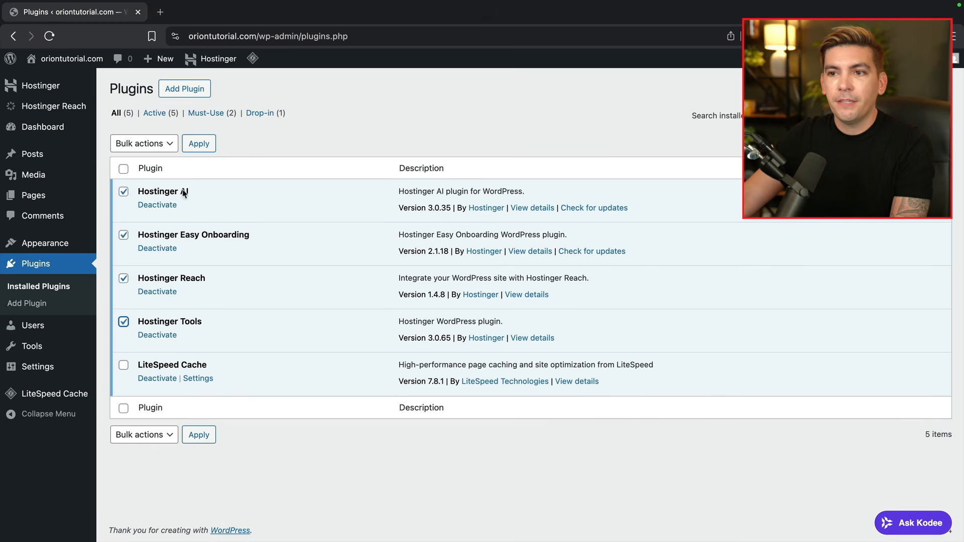
pyautogui.click(157, 144)
pyautogui.click(152, 175)
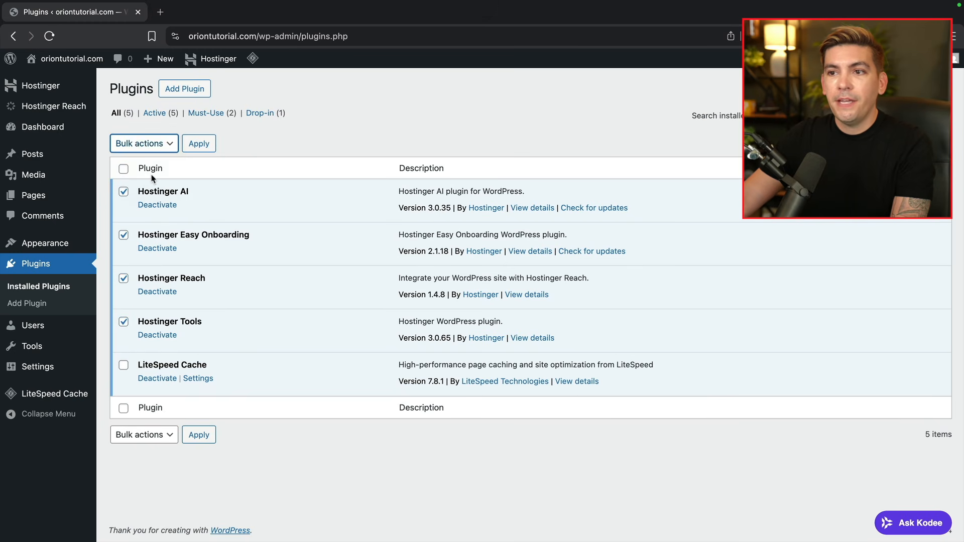
pyautogui.click(201, 145)
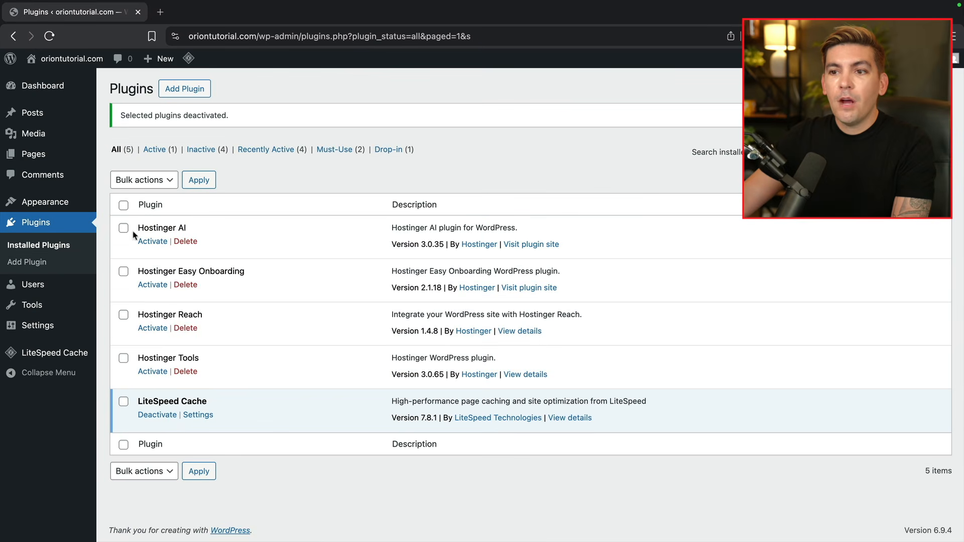
# - Bulk-delete Hostinger AI, Easy Onboarding, Reach and Tools, confirming removal of their data
pyautogui.click(123, 229)
pyautogui.click(123, 271)
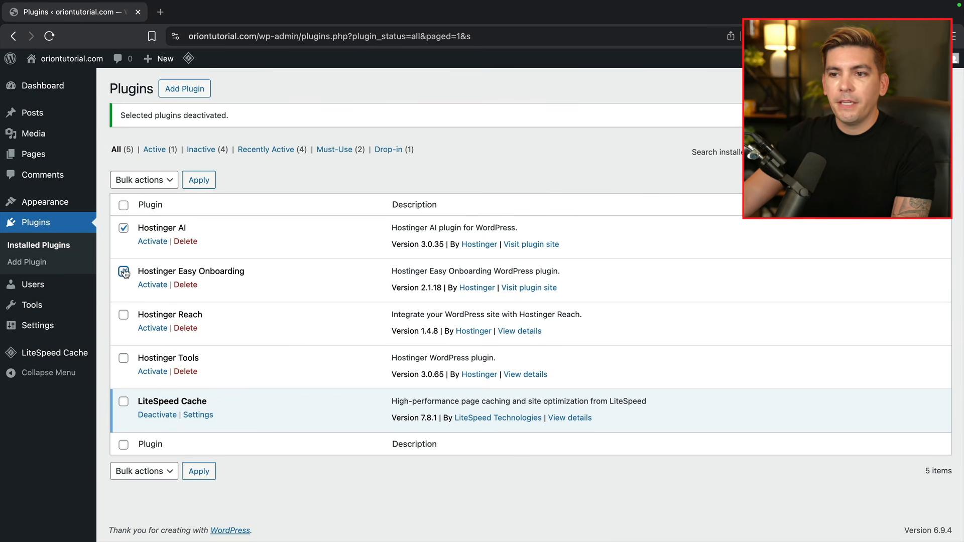
pyautogui.click(125, 315)
pyautogui.click(124, 358)
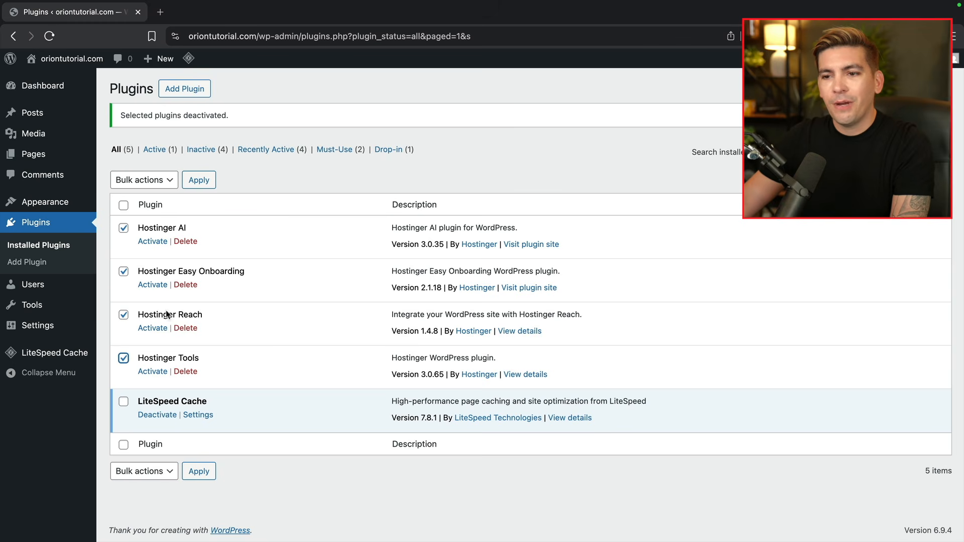
pyautogui.click(150, 179)
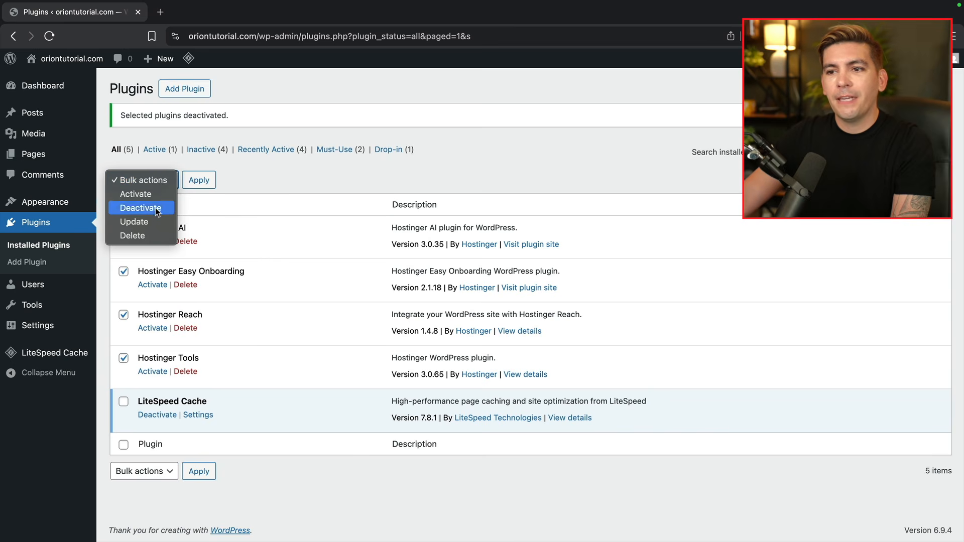
pyautogui.click(151, 235)
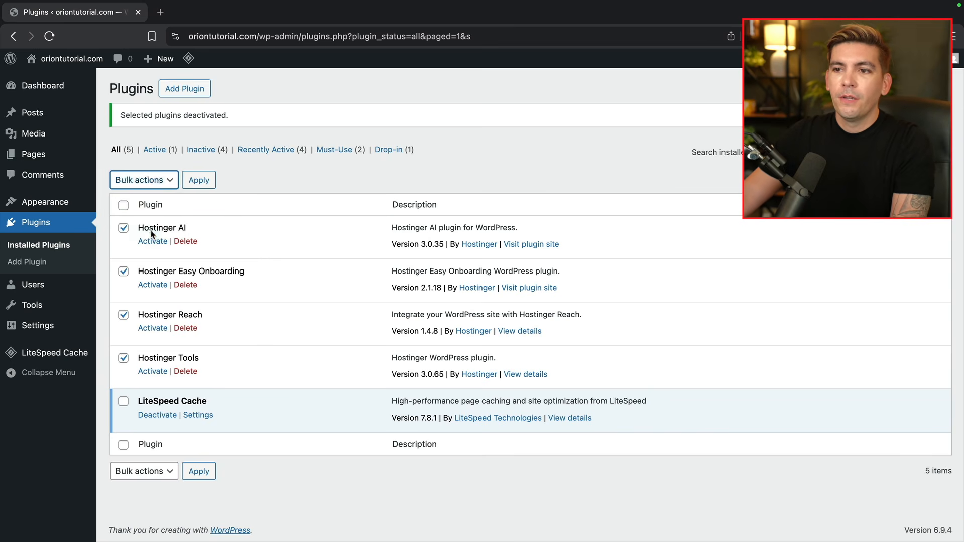
pyautogui.click(205, 181)
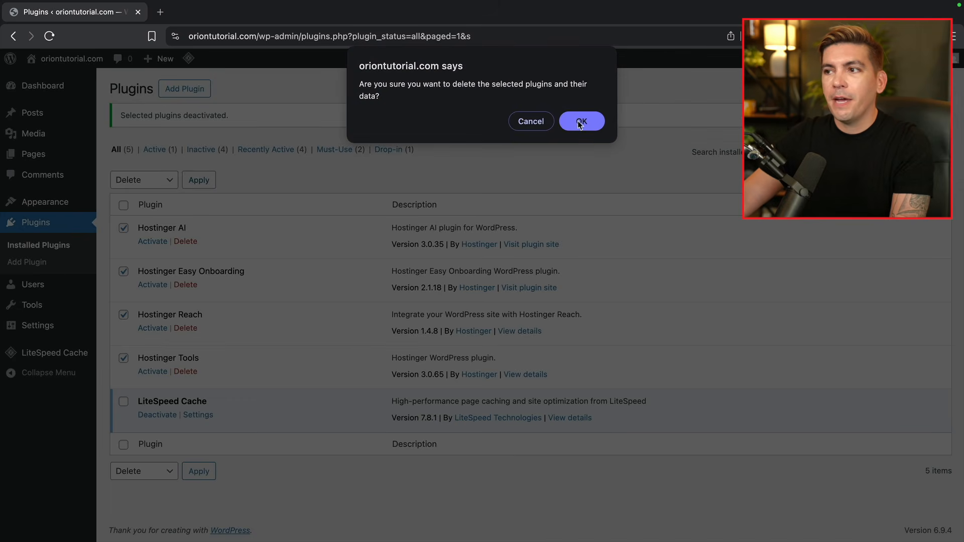
pyautogui.click(567, 122)
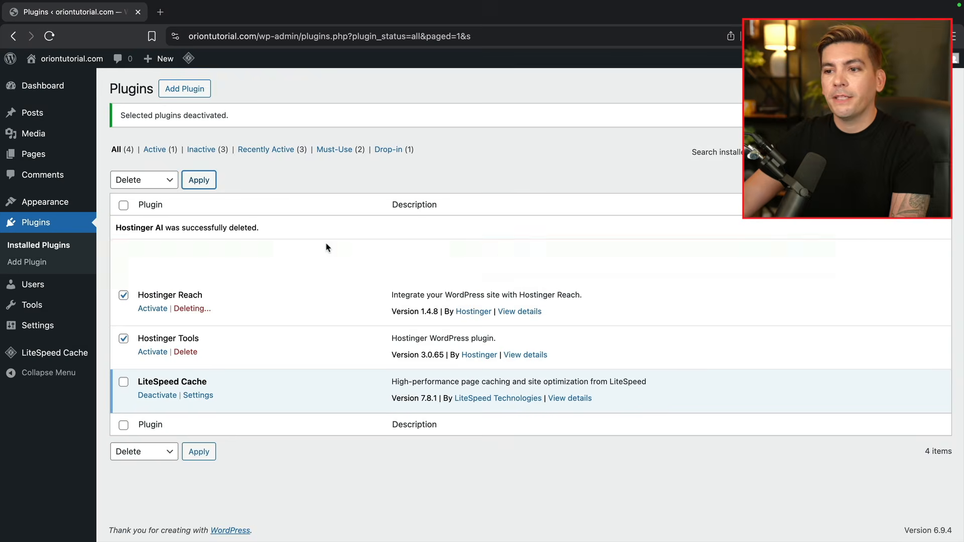
pyautogui.click(312, 176)
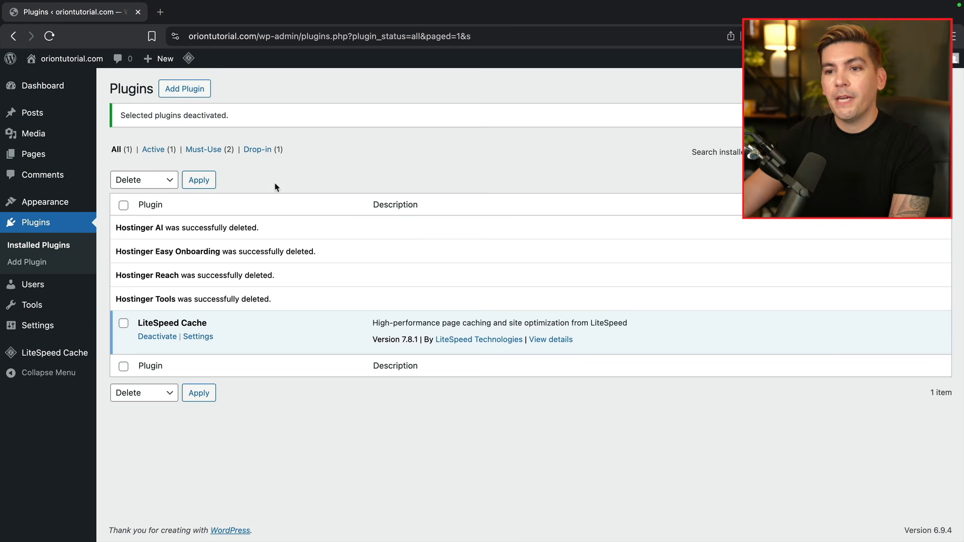
pyautogui.moveTo(41, 282)
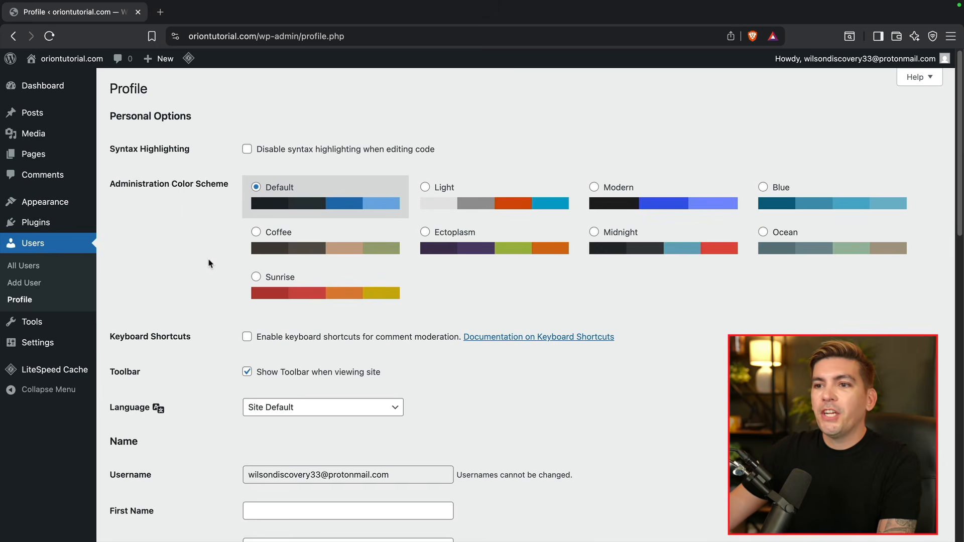
# - Preview the Light, Modern, Blue and Ocean colour schemes, then select Midnight
pyautogui.click(522, 196)
pyautogui.click(615, 203)
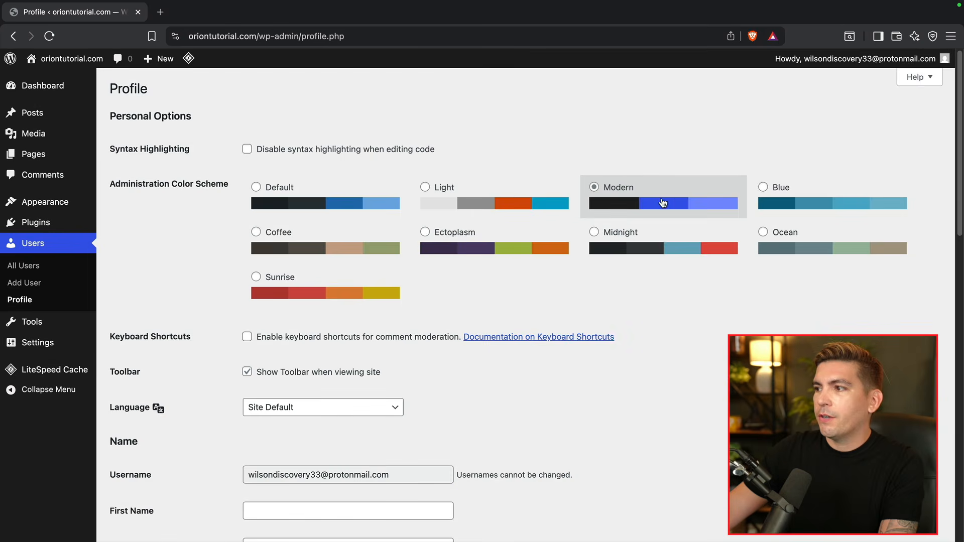
pyautogui.click(776, 208)
pyautogui.click(777, 246)
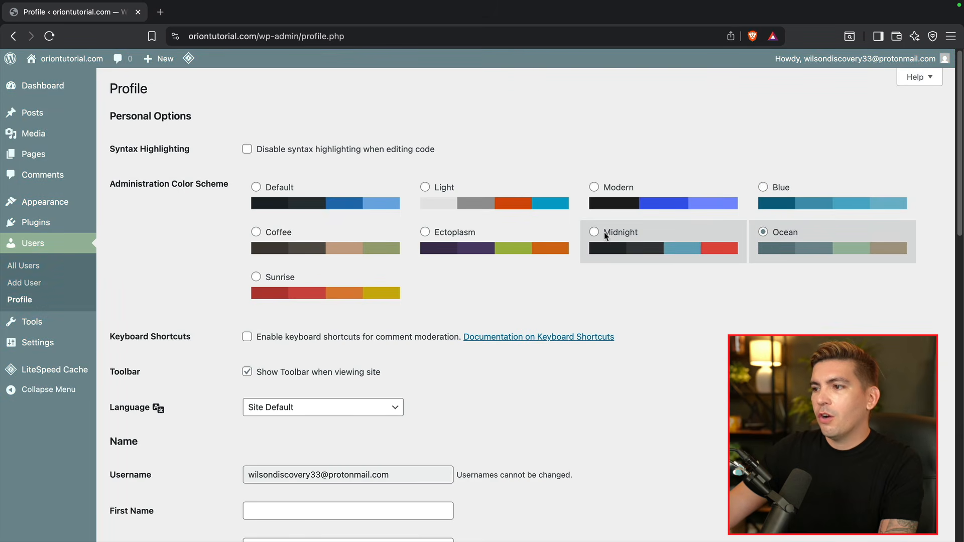
pyautogui.click(604, 231)
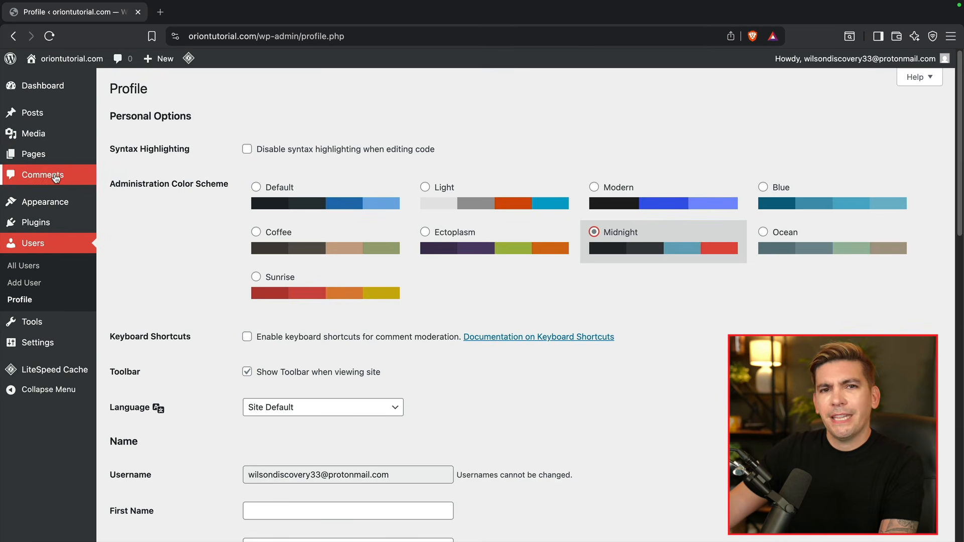
# - Generate then cancel a new account password, and update the profile
pyautogui.scroll(-10, 227, 337)
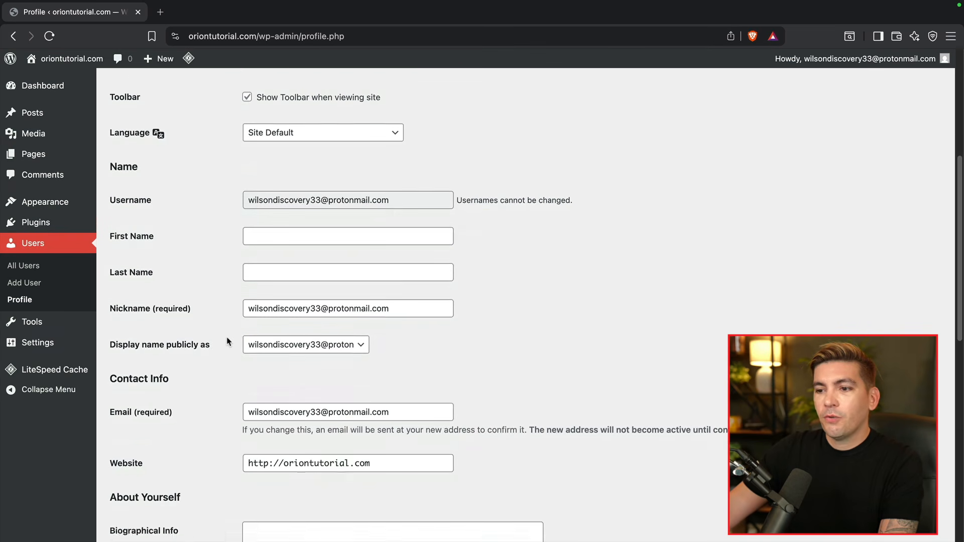
pyautogui.scroll(-2, 228, 341)
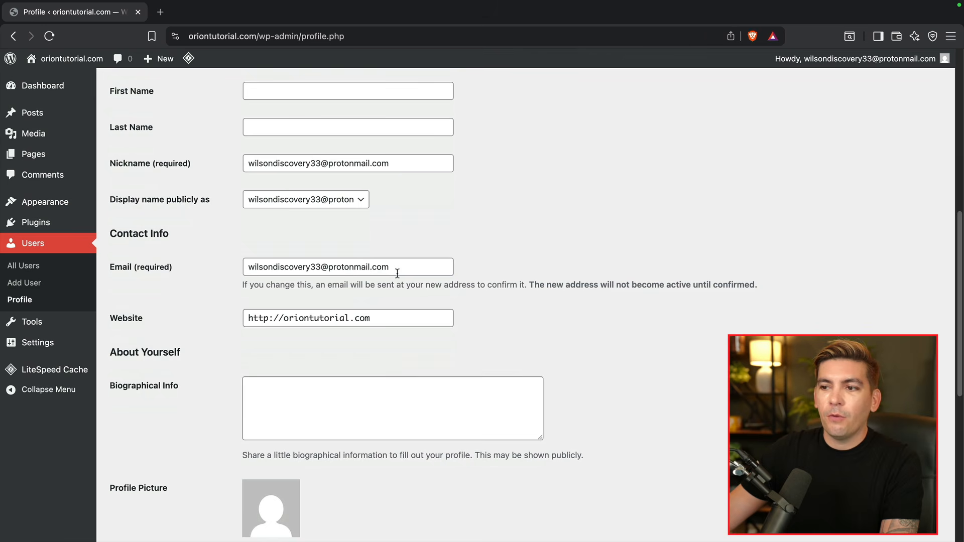
pyautogui.scroll(-5, 242, 334)
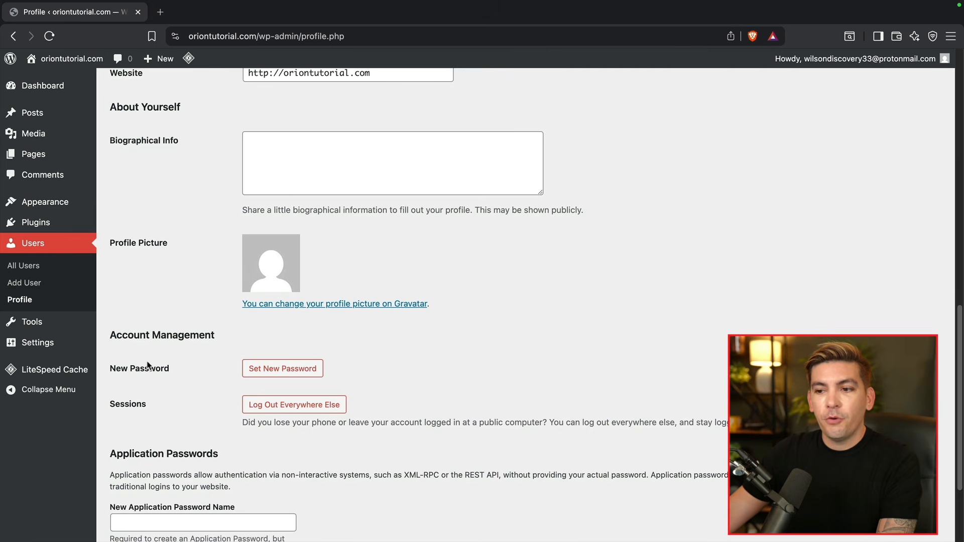
pyautogui.click(274, 372)
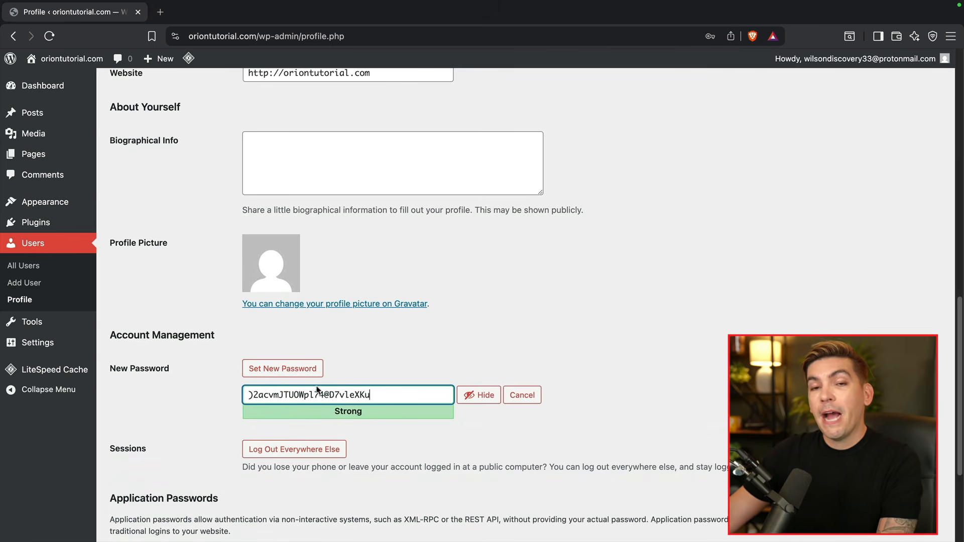
pyautogui.click(521, 394)
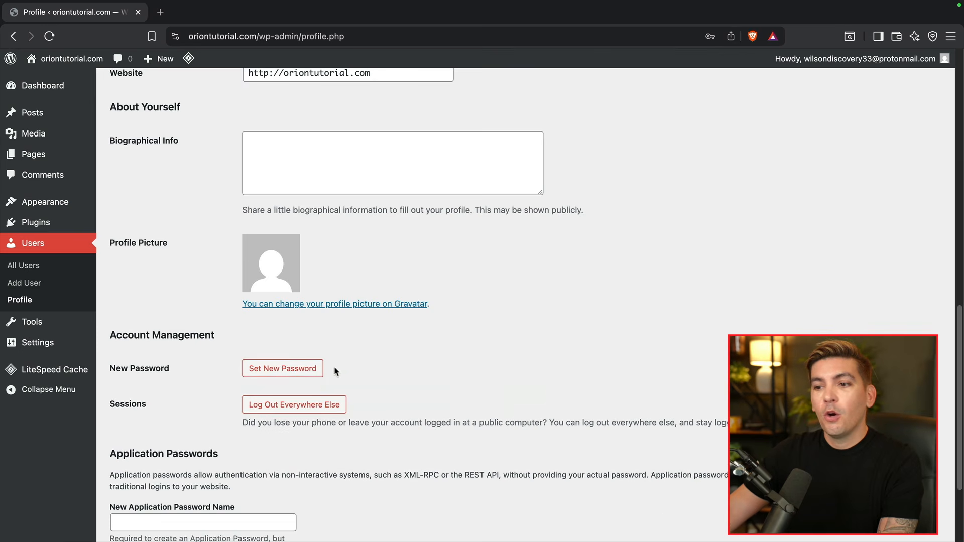
pyautogui.scroll(-3, 241, 399)
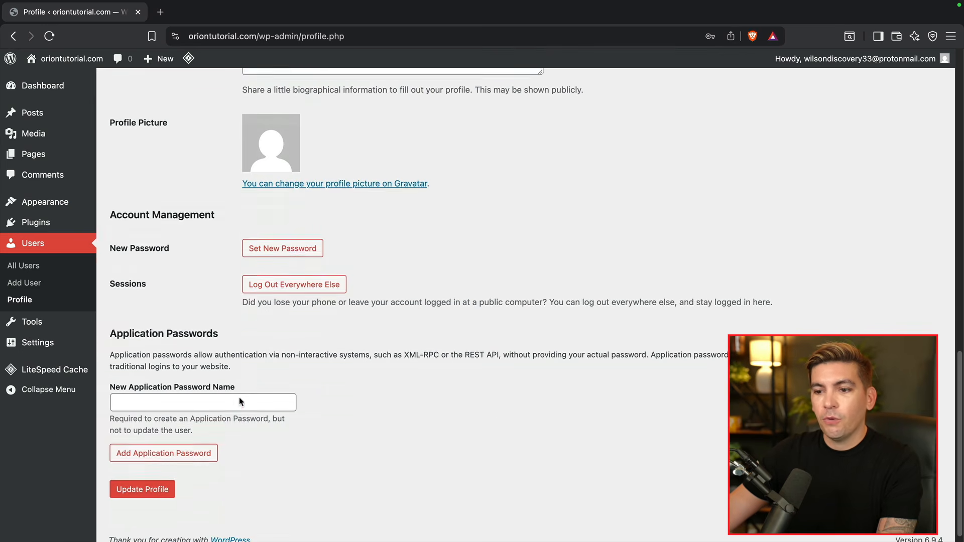
pyautogui.click(149, 486)
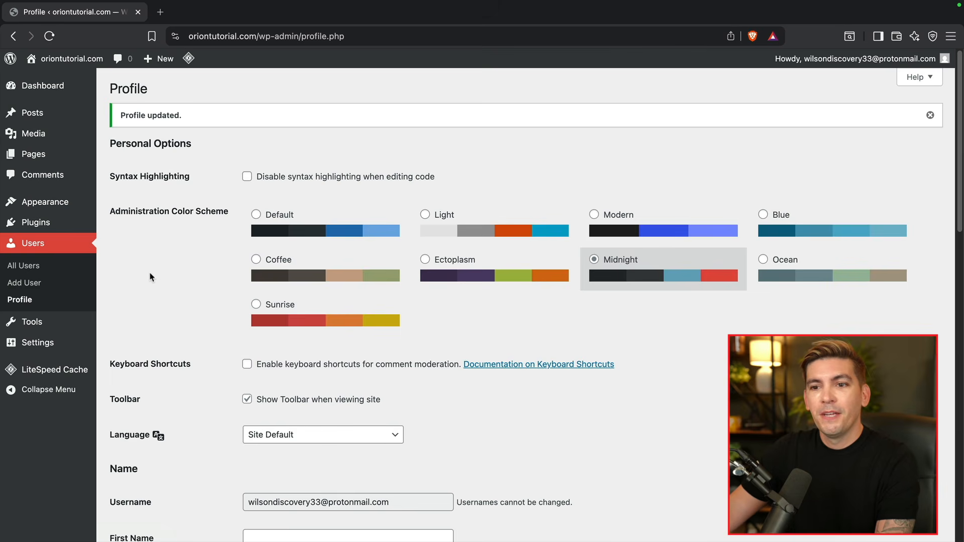
# - Go to Settings > Discussion
pyautogui.moveTo(42, 346)
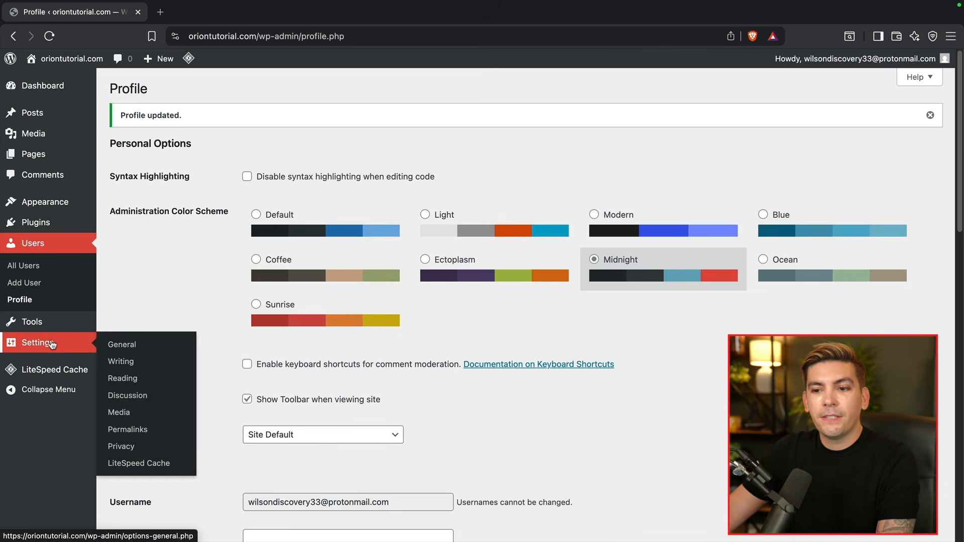
pyautogui.click(129, 394)
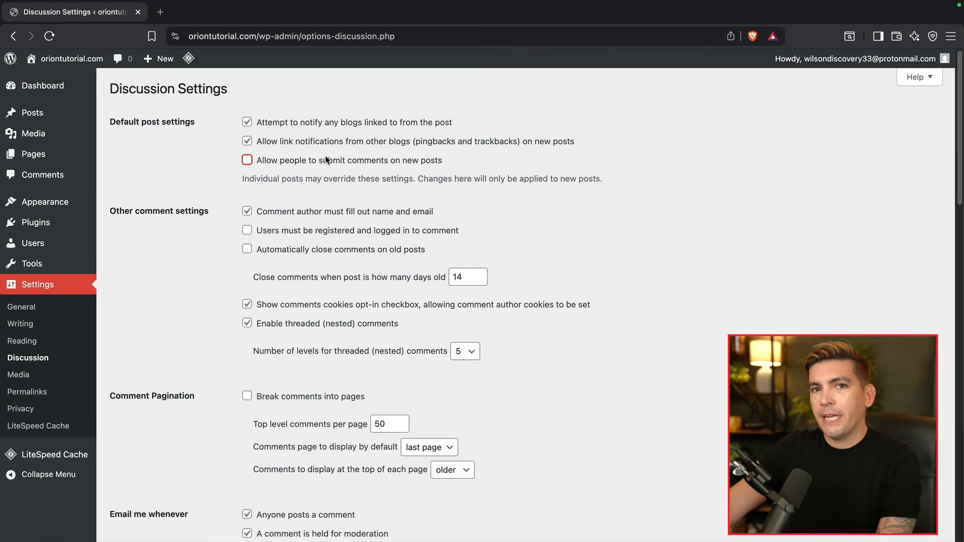
# - Uncheck linked-blog notifications, pingbacks, name-and-email requirement, cookies opt-in and threaded comments
pyautogui.click(305, 143)
pyautogui.click(315, 124)
pyautogui.click(248, 211)
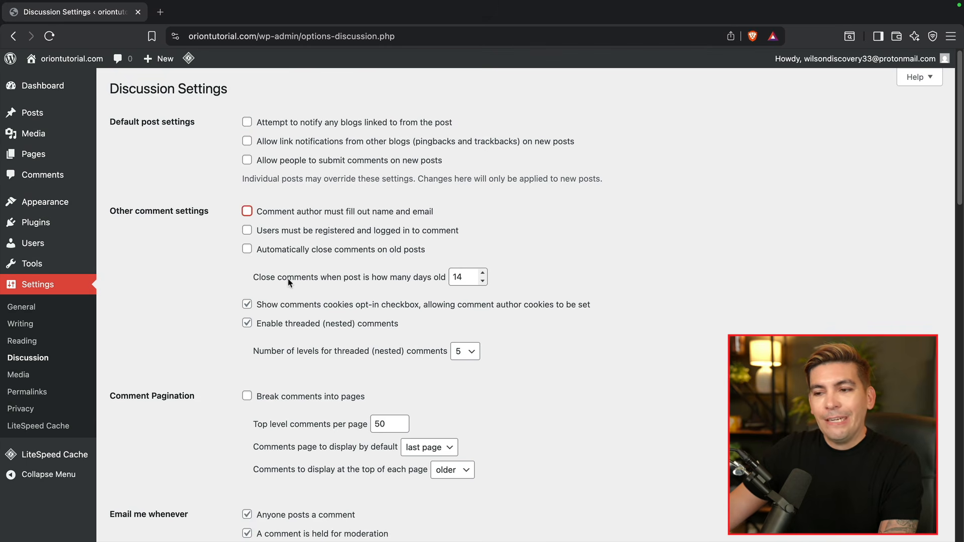
pyautogui.click(247, 304)
pyautogui.click(248, 324)
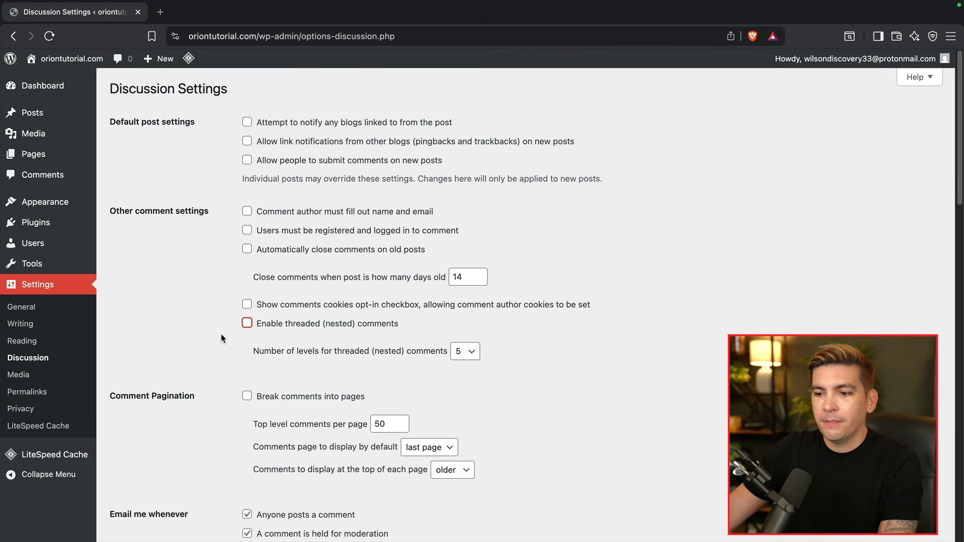
# - Turn off moderation e-mail alerts, toggle the prior-approval requirement, and save the changes
pyautogui.scroll(-5, 224, 337)
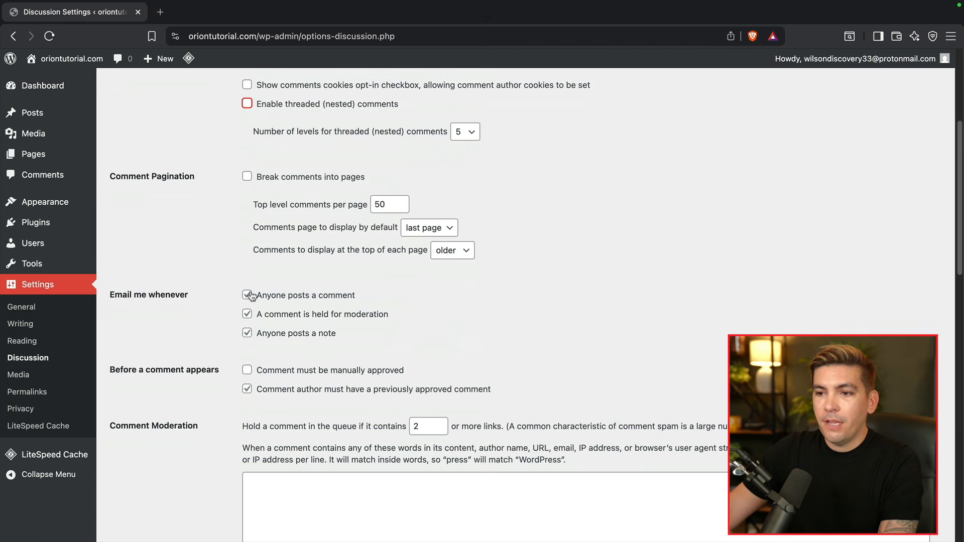
pyautogui.click(248, 315)
pyautogui.click(247, 389)
pyautogui.scroll(-17, 195, 370)
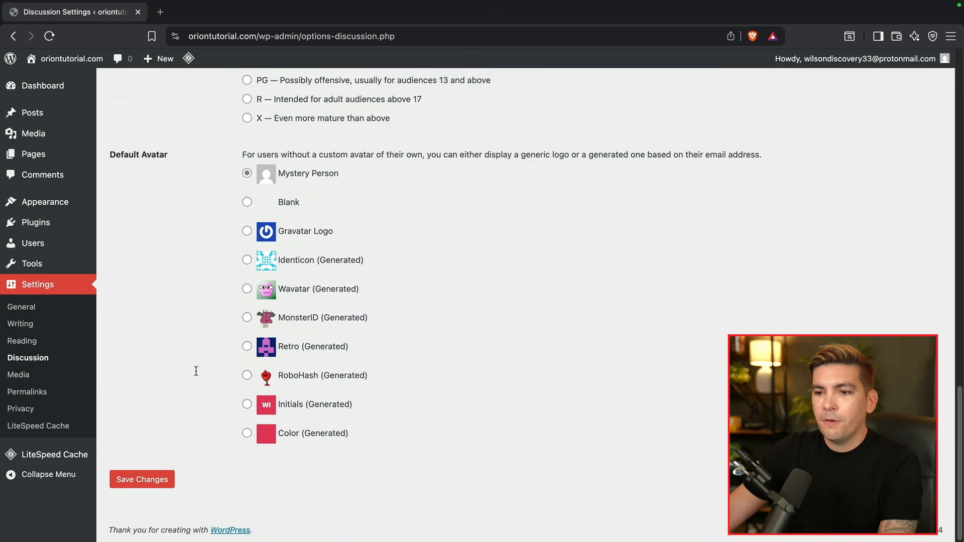
pyautogui.click(142, 479)
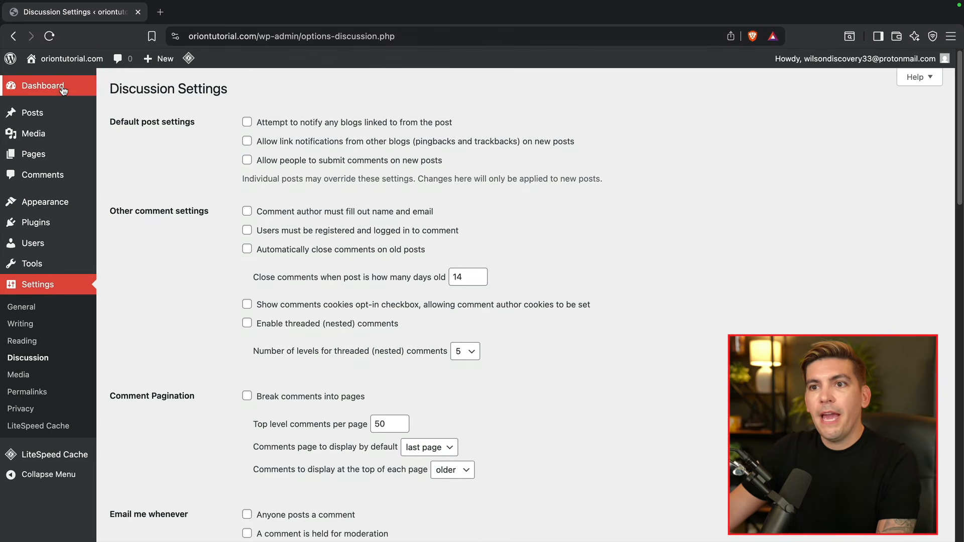
pyautogui.moveTo(56, 89)
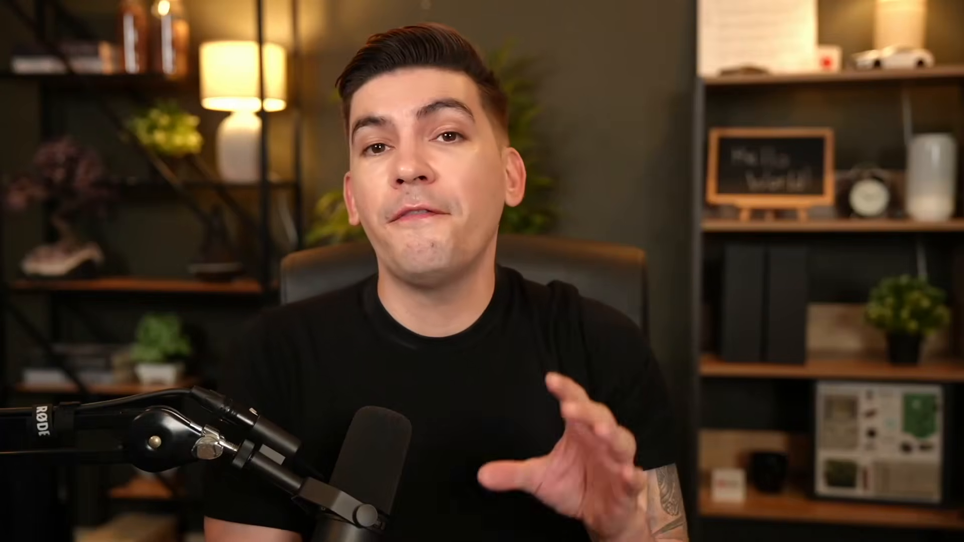